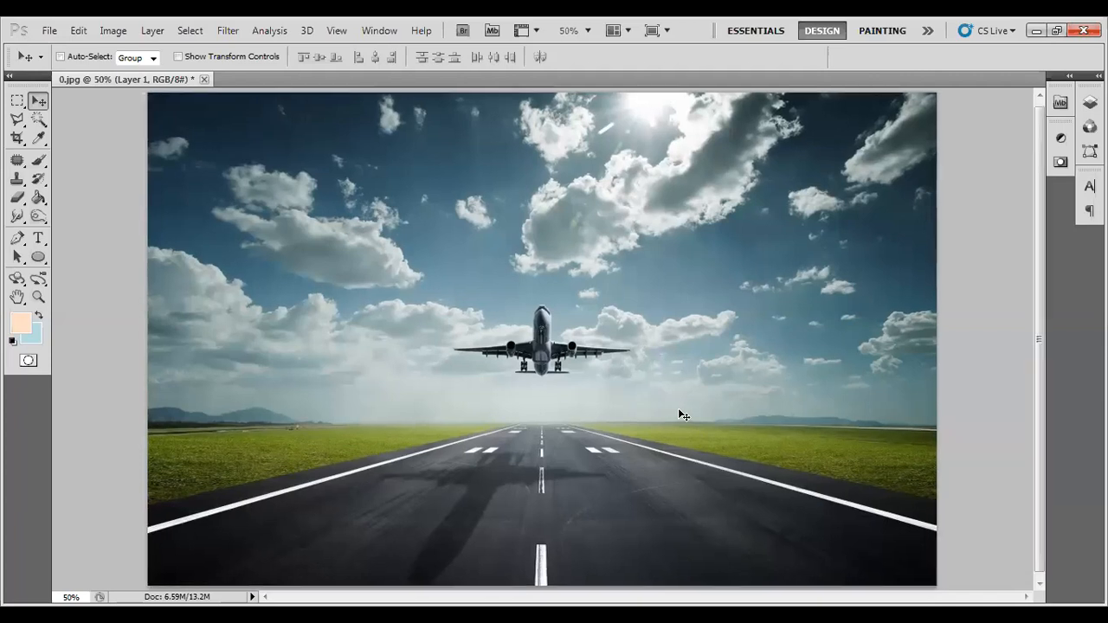
Step: Compare the runway photo with Layer 1 shown and hidden around the airplane, leaving Layer 1 hidden
key(ctrl+plus)
key(ctrl+plus)
key(ctrl+plus)
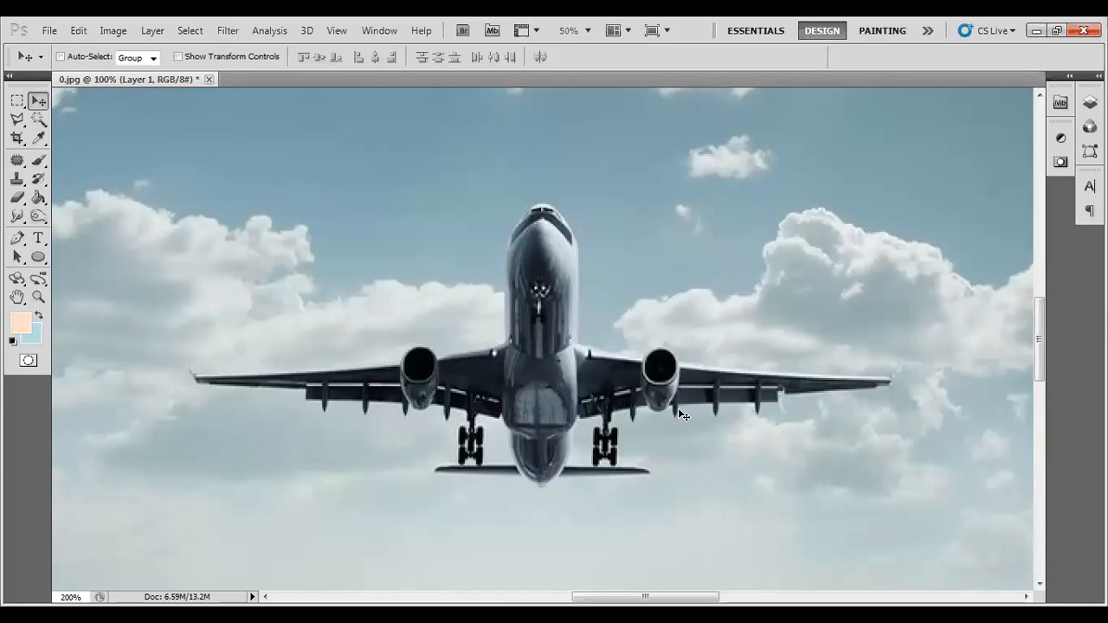
key(ctrl+minus)
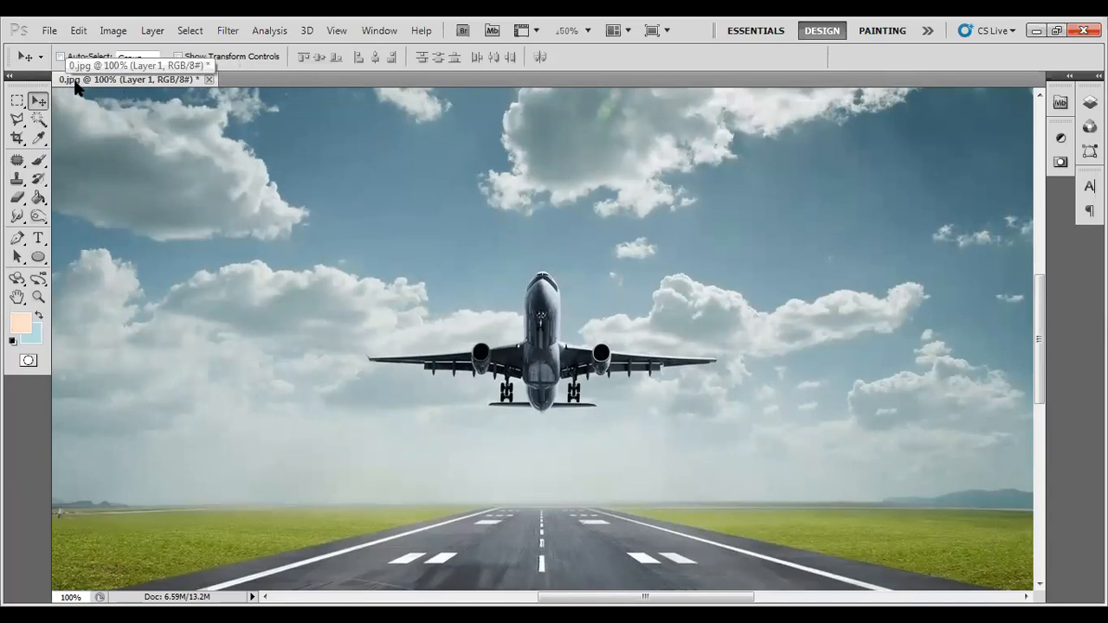
click(1090, 103)
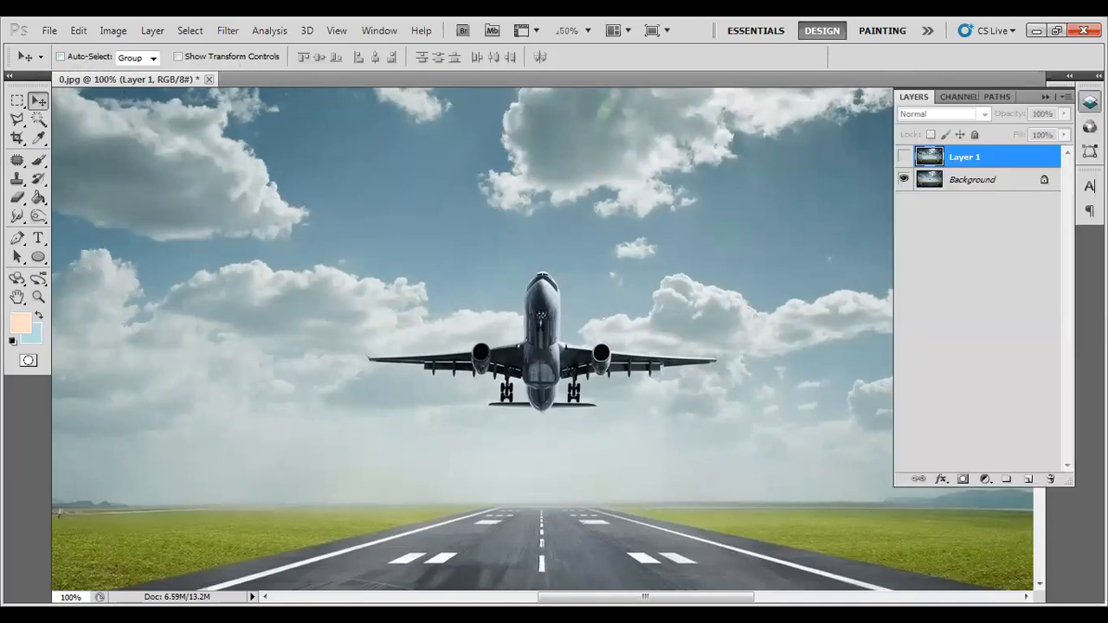
click(904, 157)
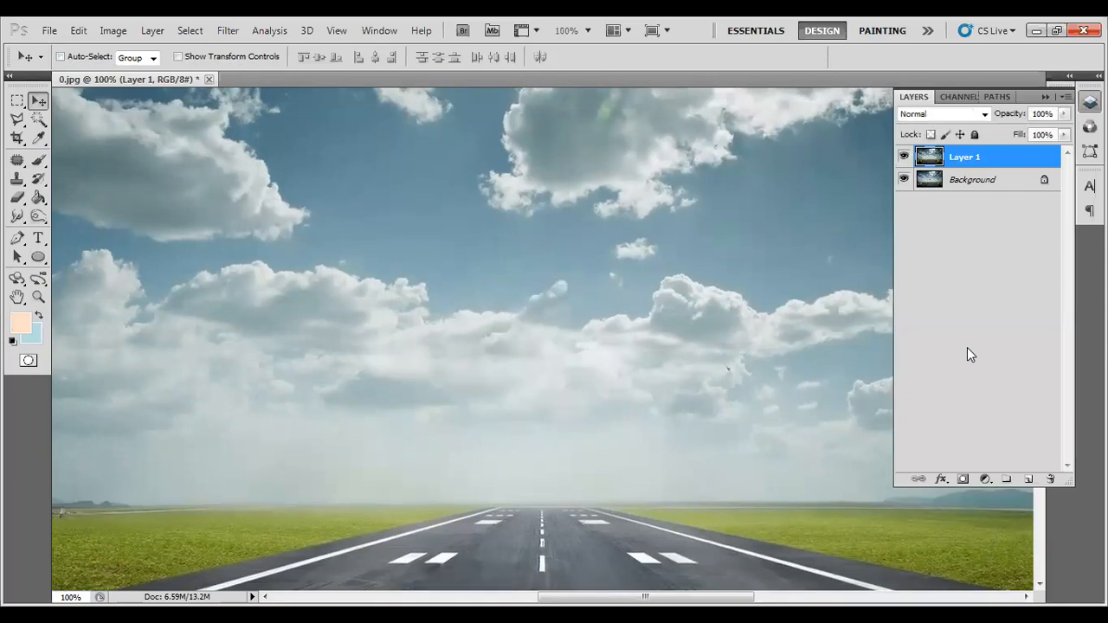
key(ctrl+minus)
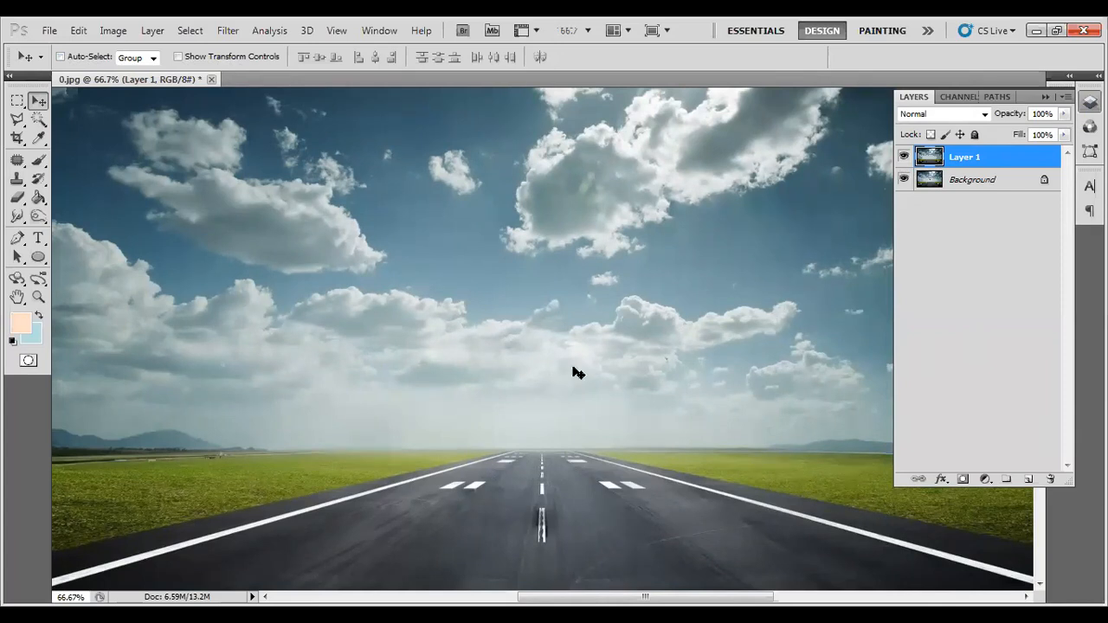
click(902, 156)
click(903, 156)
click(903, 156)
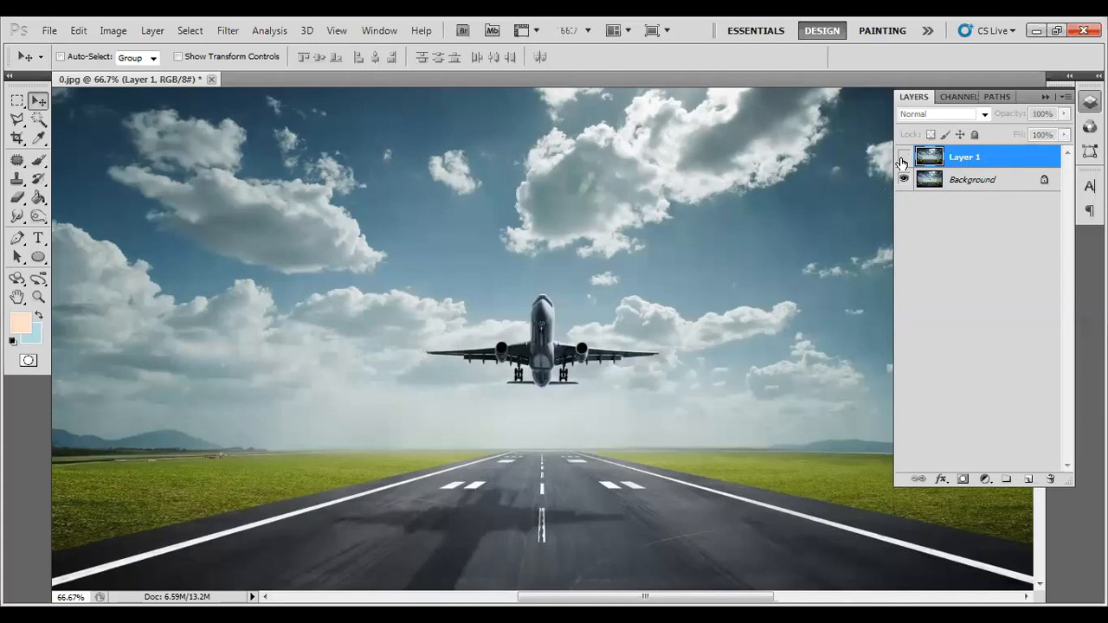
Step: Duplicate the Background layer and rename the duplicate "Student copy"
click(976, 178)
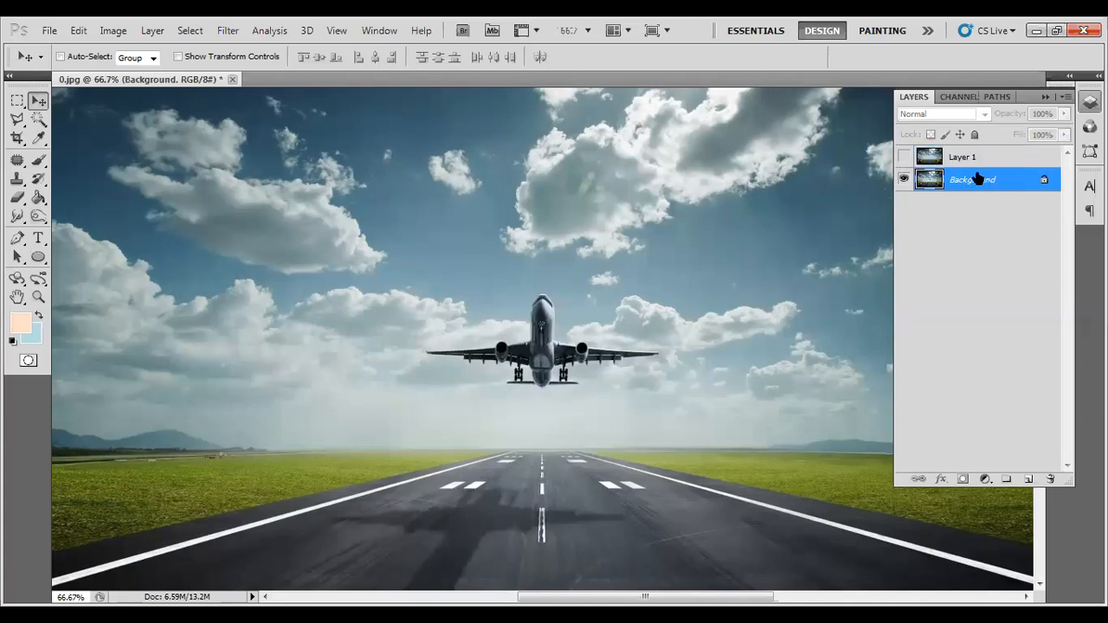
drag(992, 179, 1027, 478)
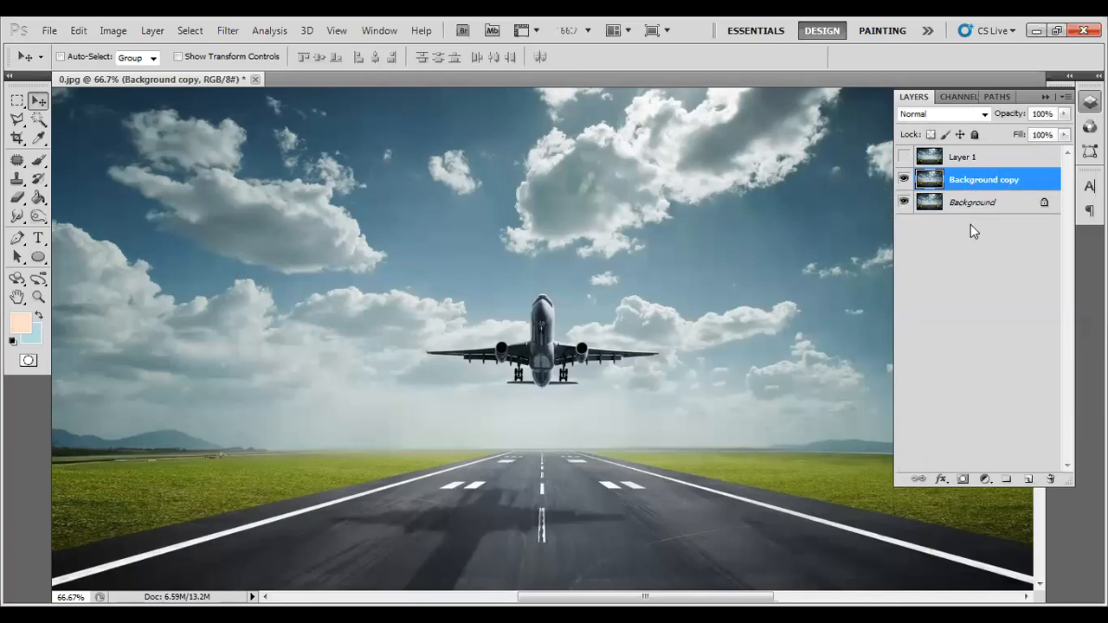
double_click(962, 182)
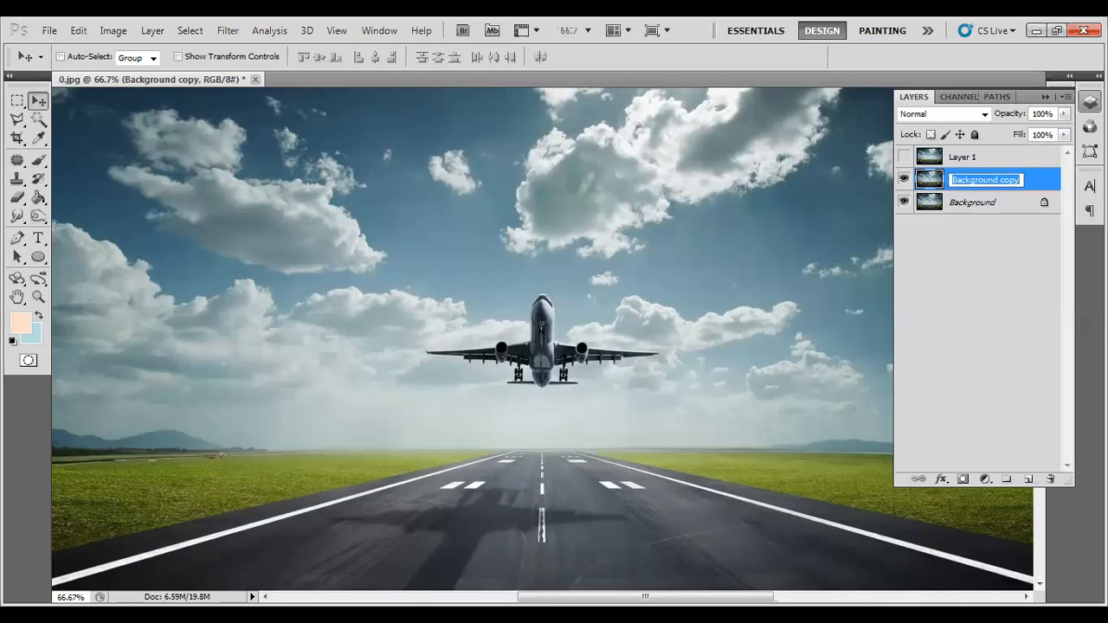
text(Student copy)
key(Return)
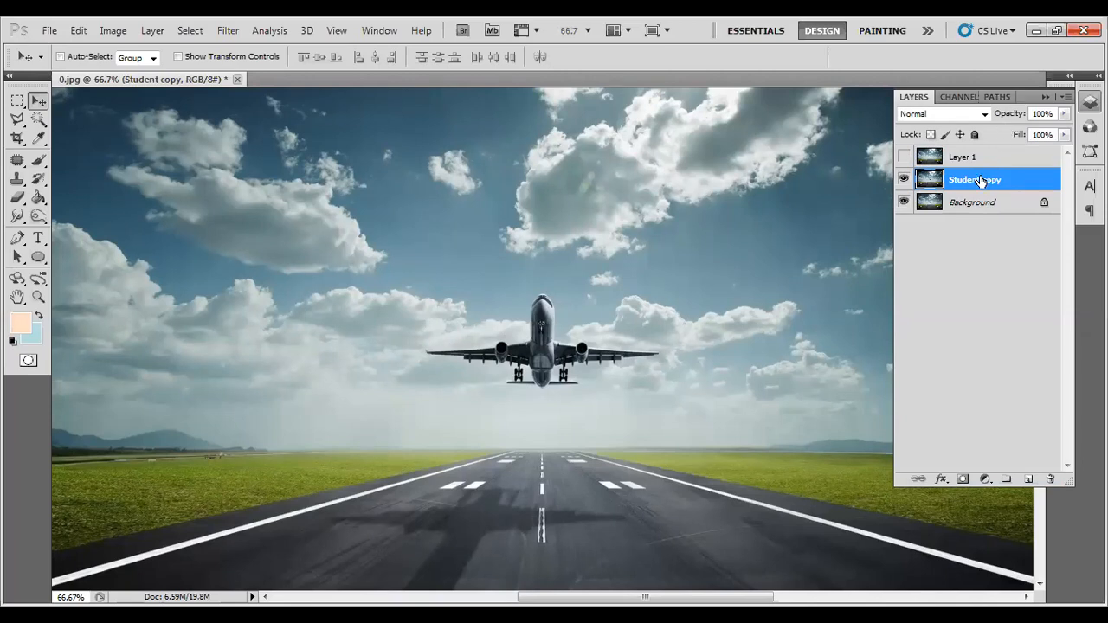
Step: Outline the whole airplane loosely with the Patch tool in Source mode on the Student copy layer
click(16, 163)
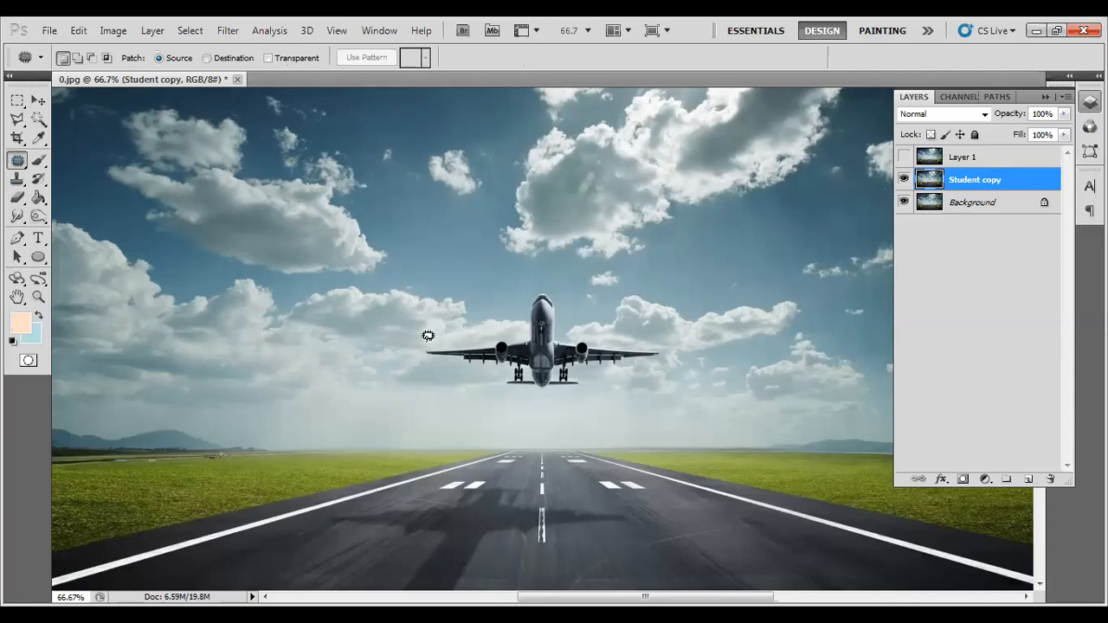
mouse_move(425, 337)
mouse_down()
mouse_move(519, 324)
mouse_move(531, 291)
mouse_move(554, 286)
mouse_move(572, 329)
mouse_move(667, 343)
mouse_move(666, 363)
mouse_move(490, 399)
mouse_move(423, 362)
mouse_move(427, 338)
mouse_up()
Step: Try patching the airplane with the cloudy sky far to its left, and undo back to the selection around it
drag(514, 360, 173, 349)
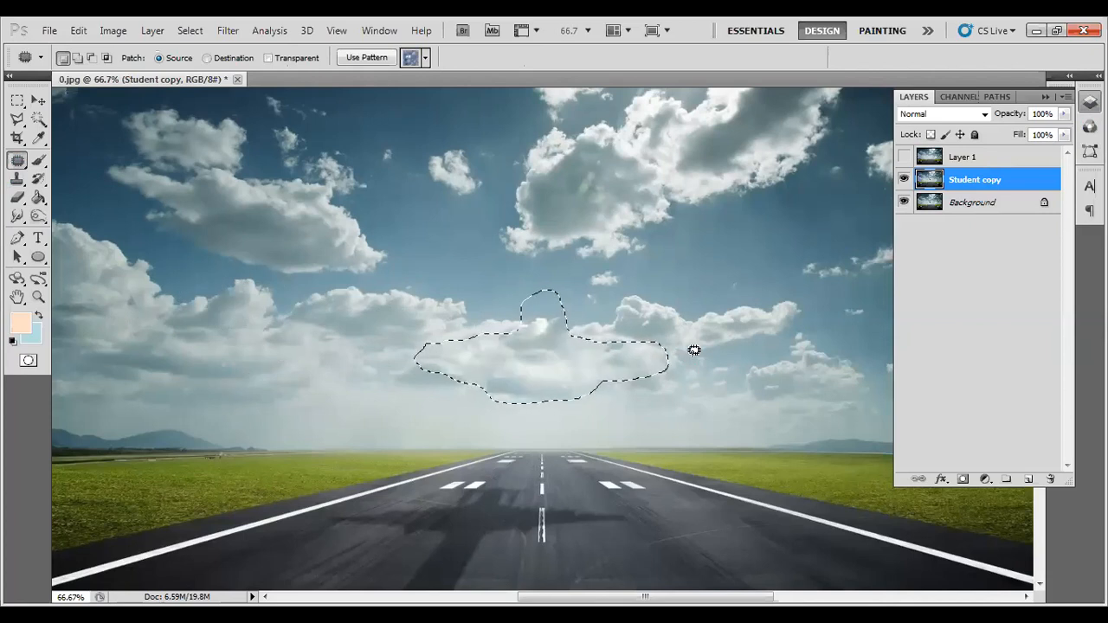
key(ctrl+d)
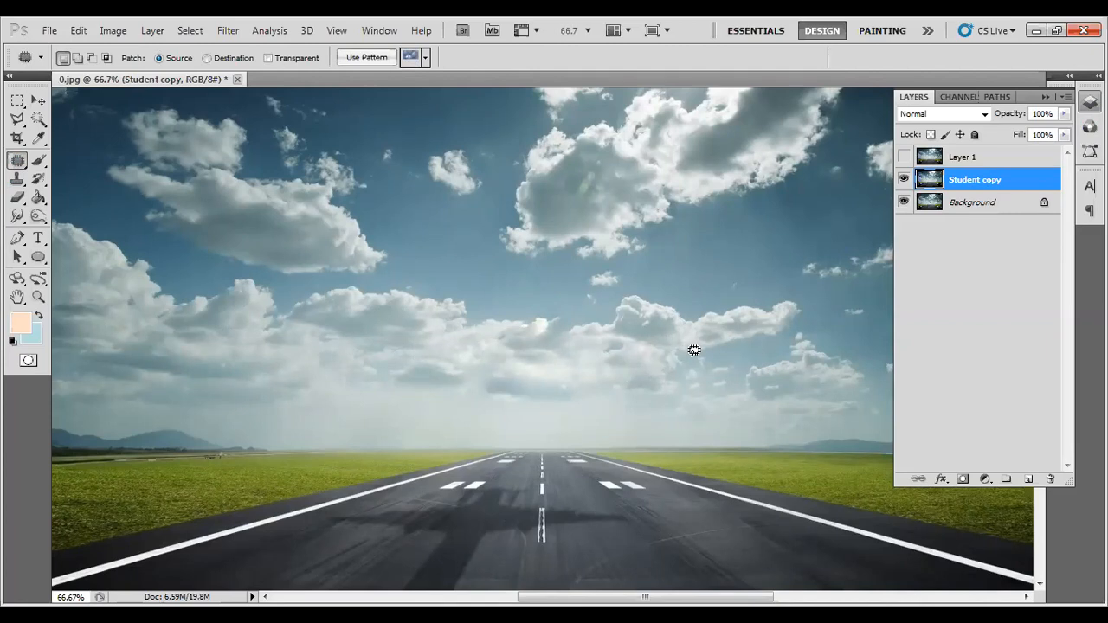
key(ctrl+d)
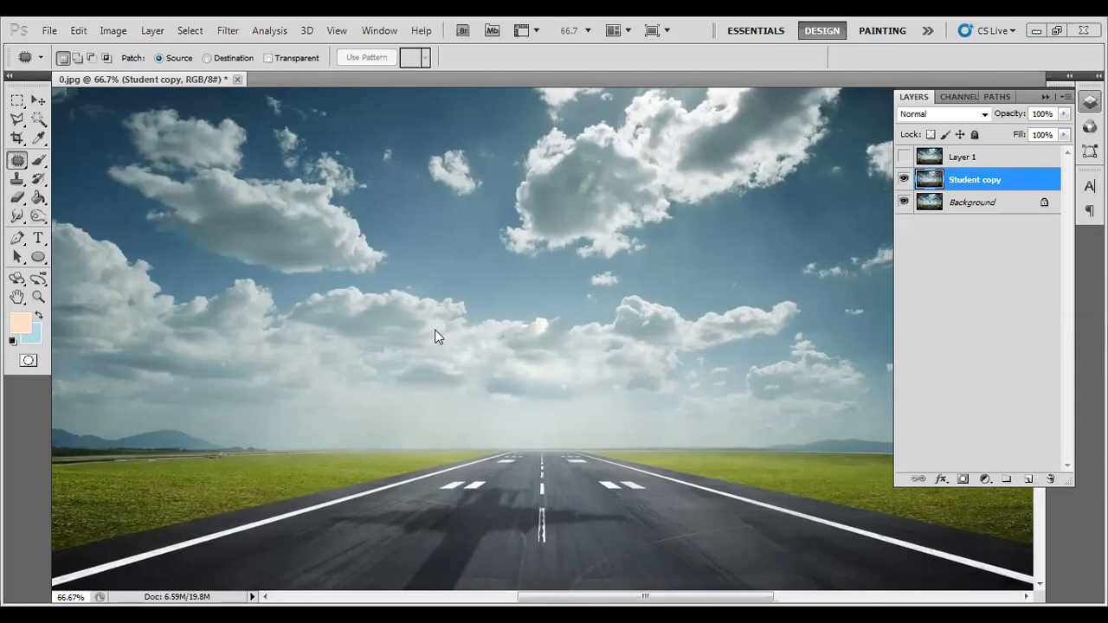
click(1043, 92)
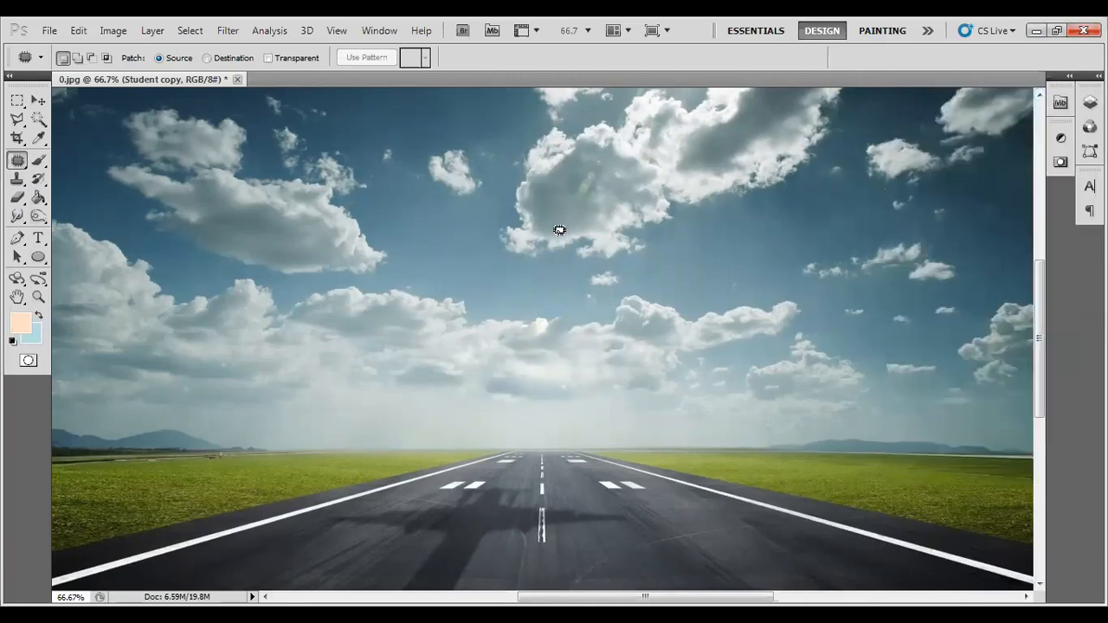
key(ctrl+alt+z)
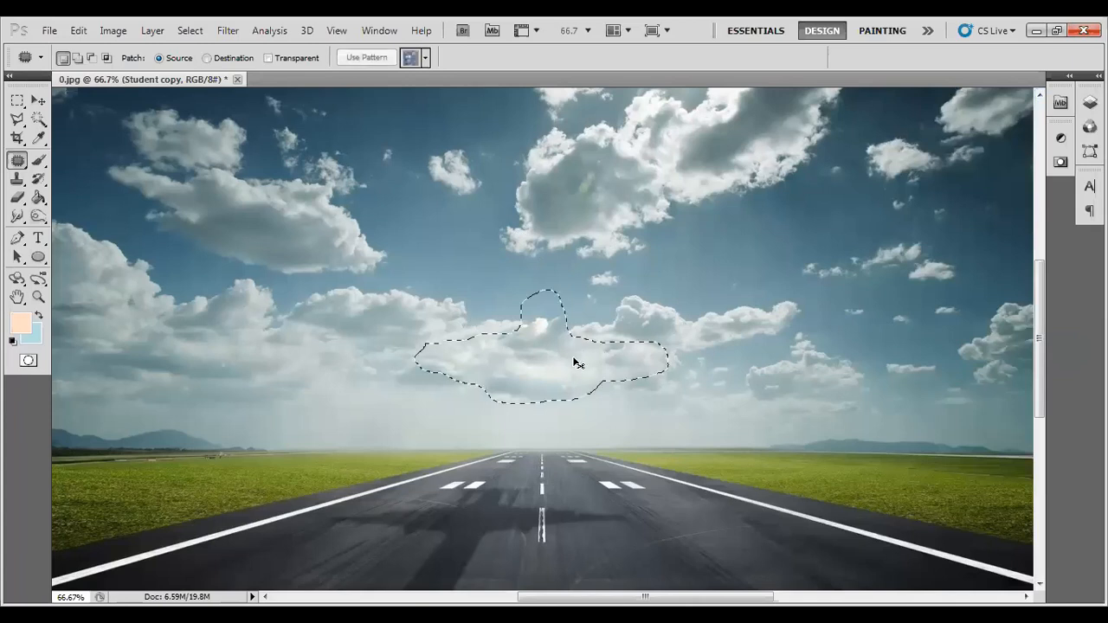
key(ctrl+alt+z)
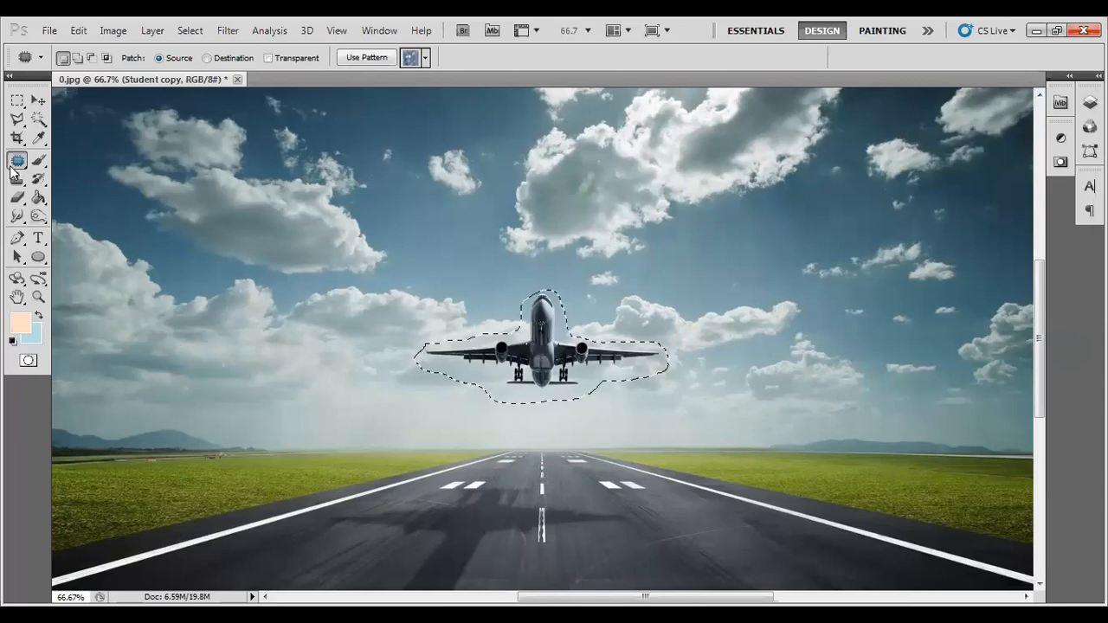
Step: Try replacing the airplane with a patch of the sky and clouds to its right, and undo the patch
drag(561, 378, 823, 369)
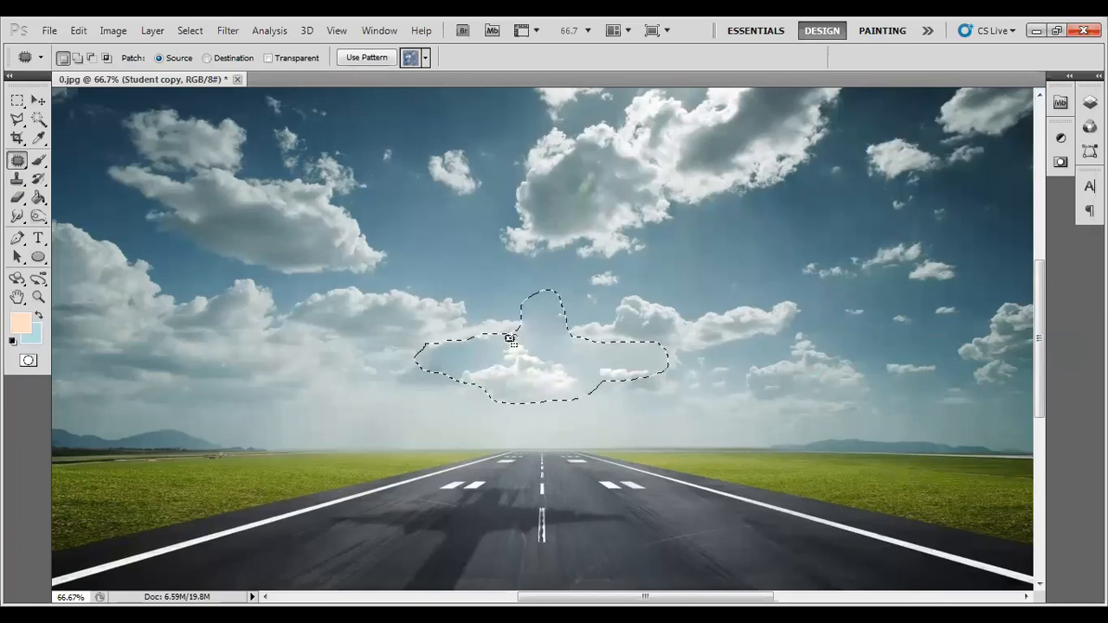
key(ctrl+d)
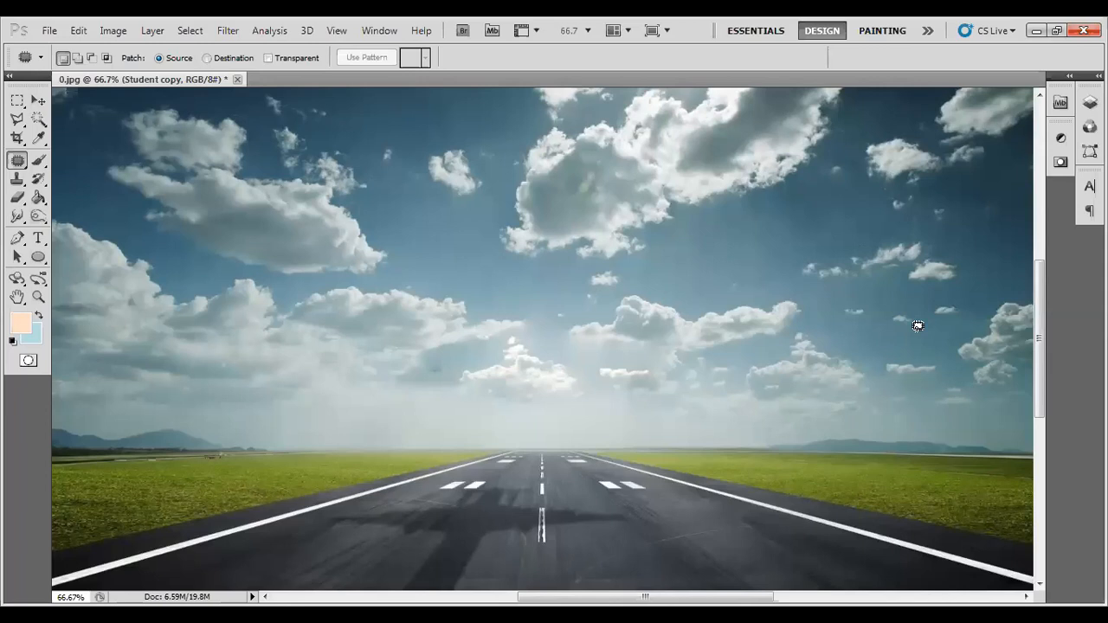
key(ctrl+alt+z)
key(ctrl+alt+z)
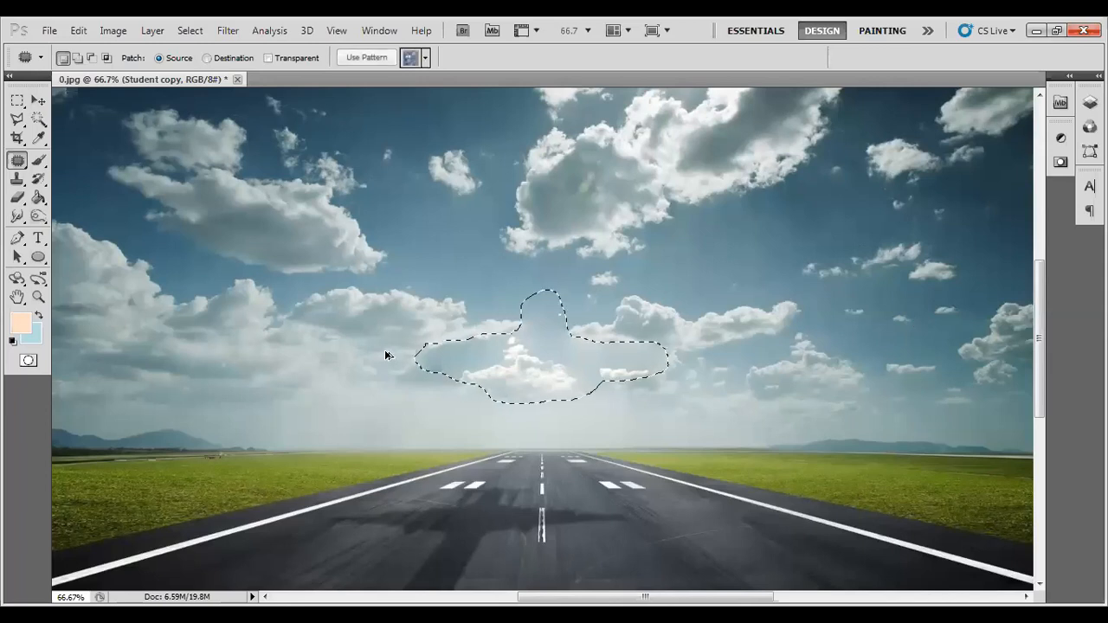
Step: Try replacing the airplane with a patch from the large cloud above it, and undo the patch
drag(534, 376, 543, 227)
key(ctrl+d)
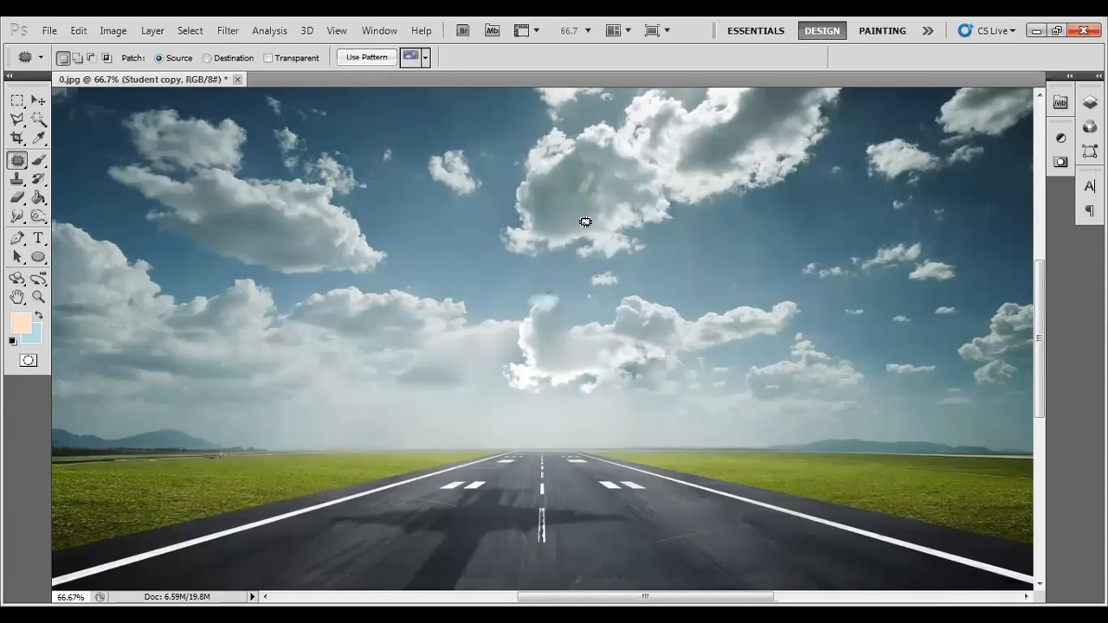
key(ctrl+alt+z)
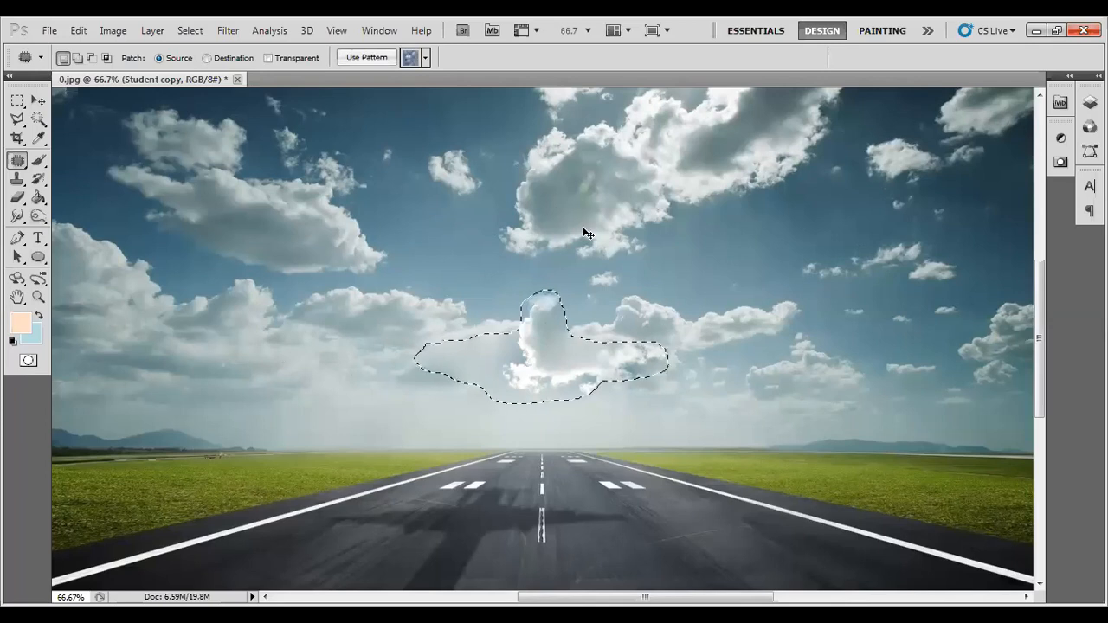
key(ctrl+alt+z)
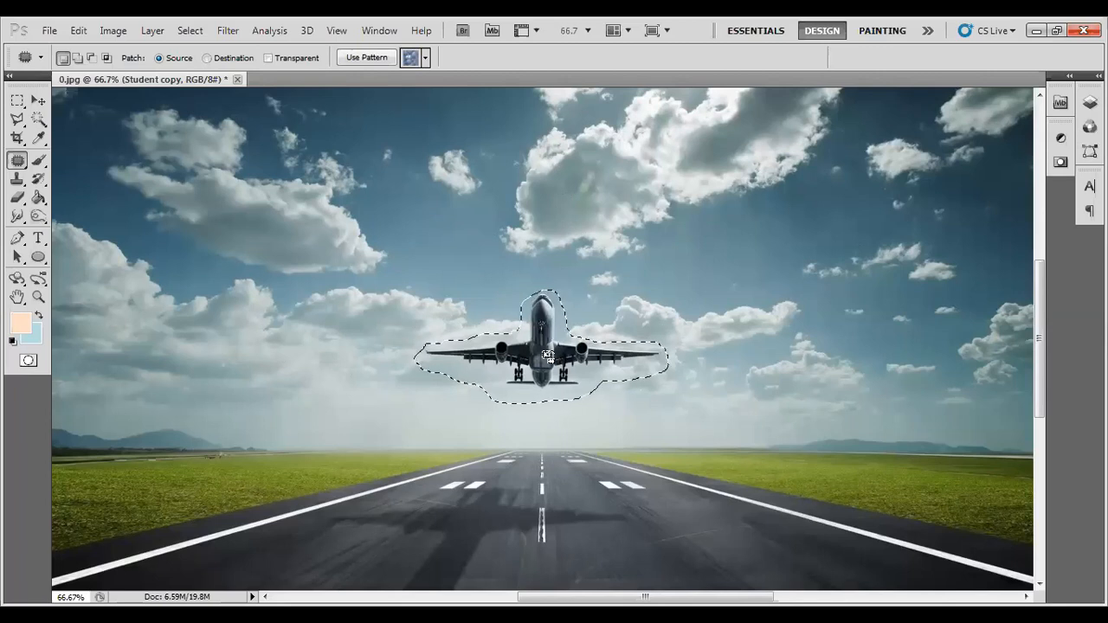
Step: Patch the airplane away with the clouds to its left, and patch the leftover artifacts in the sky and cloud edge
drag(547, 355, 286, 359)
key(ctrl+d)
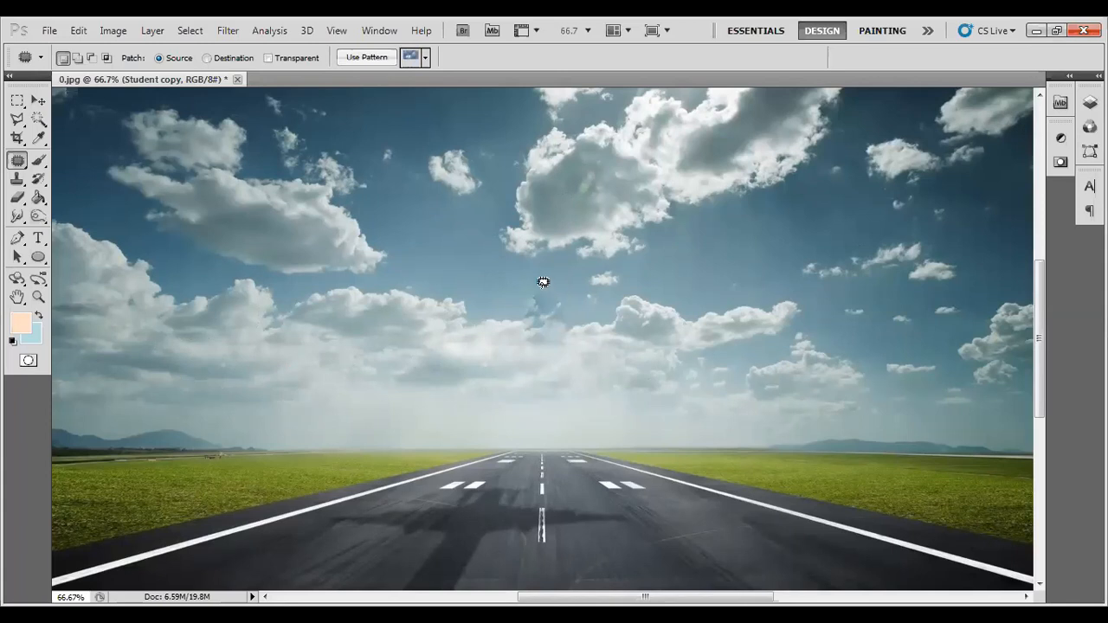
mouse_move(526, 279)
mouse_down()
mouse_move(572, 295)
mouse_move(569, 324)
mouse_move(525, 329)
mouse_move(512, 318)
mouse_move(525, 281)
mouse_up()
drag(507, 321, 498, 318)
key(ctrl+d)
mouse_move(558, 353)
mouse_down()
mouse_move(576, 325)
mouse_move(524, 330)
mouse_move(536, 349)
mouse_move(567, 357)
mouse_move(557, 341)
mouse_move(478, 330)
mouse_up()
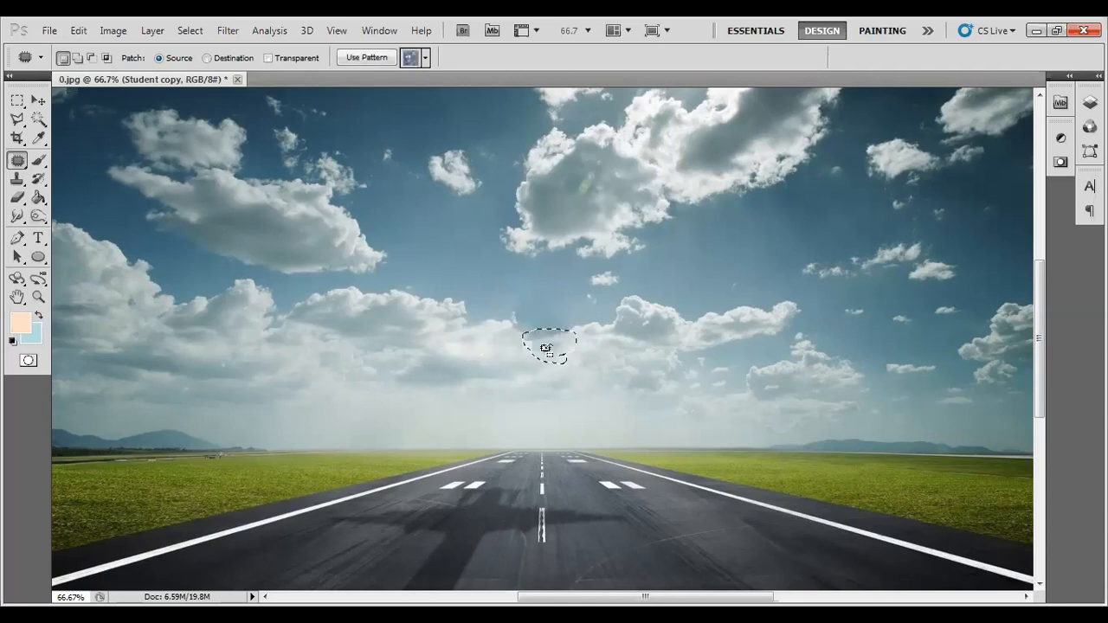
drag(547, 350, 631, 390)
key(ctrl+d)
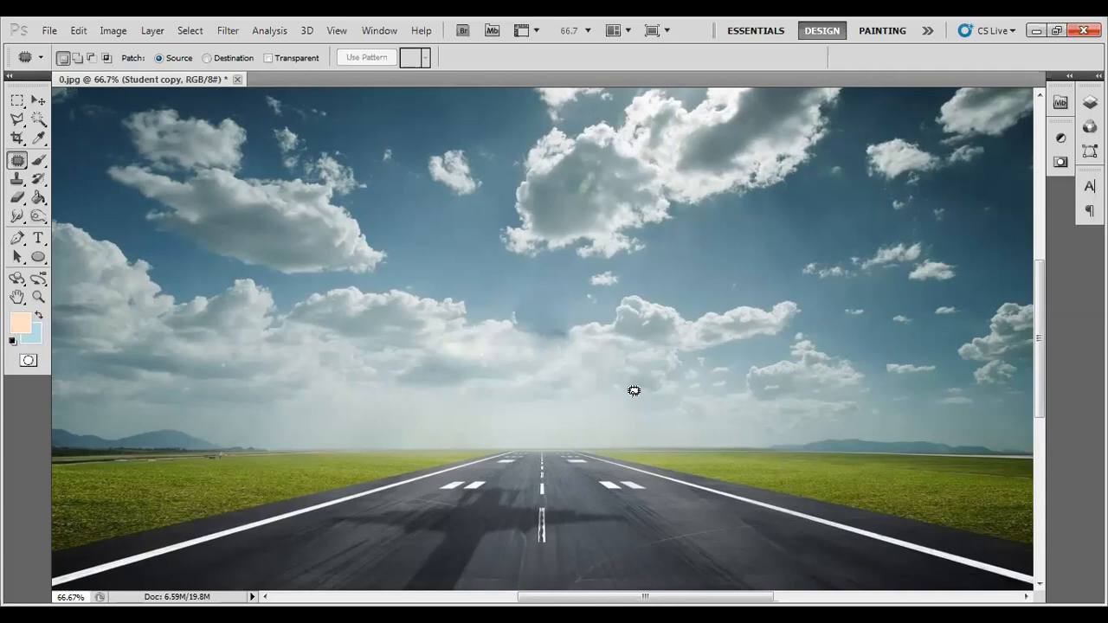
Step: Examine the airplane's shadow on the runway and the patched area of the clouds up close
drag(569, 456, 613, 325)
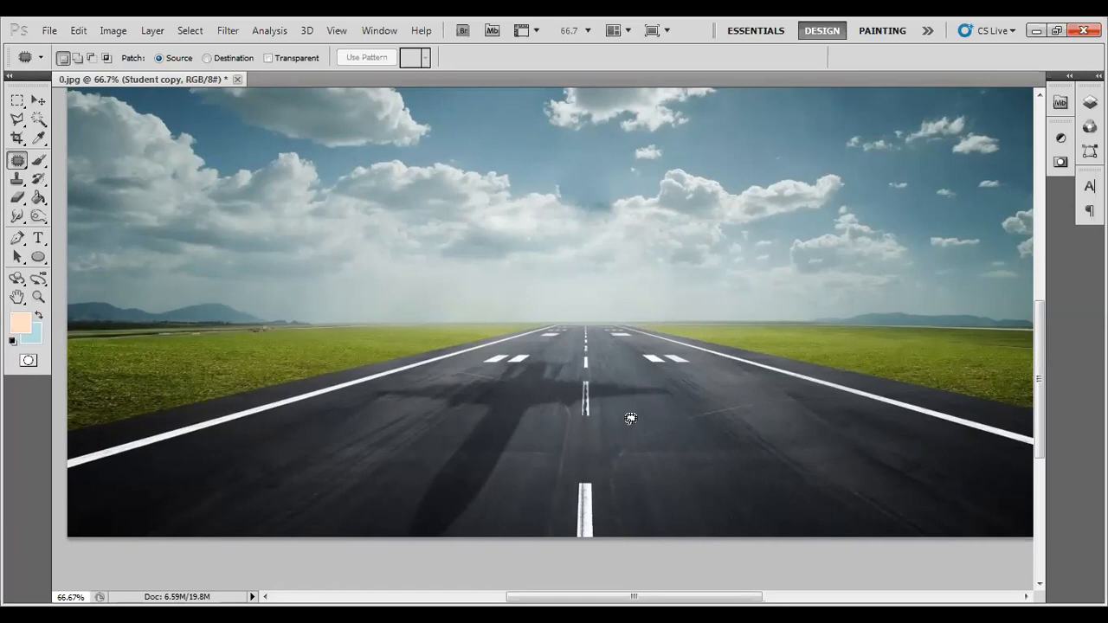
key(ctrl+minus)
key(ctrl+plus)
key(ctrl+plus)
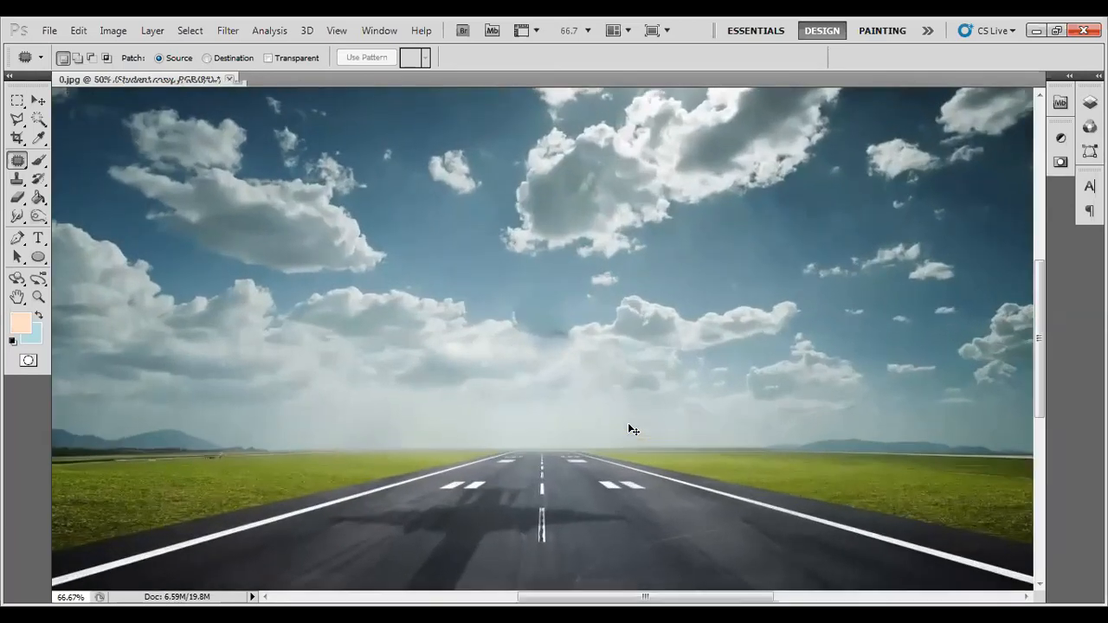
key(ctrl+plus)
mouse_move(588, 487)
mouse_down()
mouse_move(553, 310)
mouse_move(550, 210)
mouse_up()
drag(544, 292, 530, 173)
drag(539, 389, 505, 250)
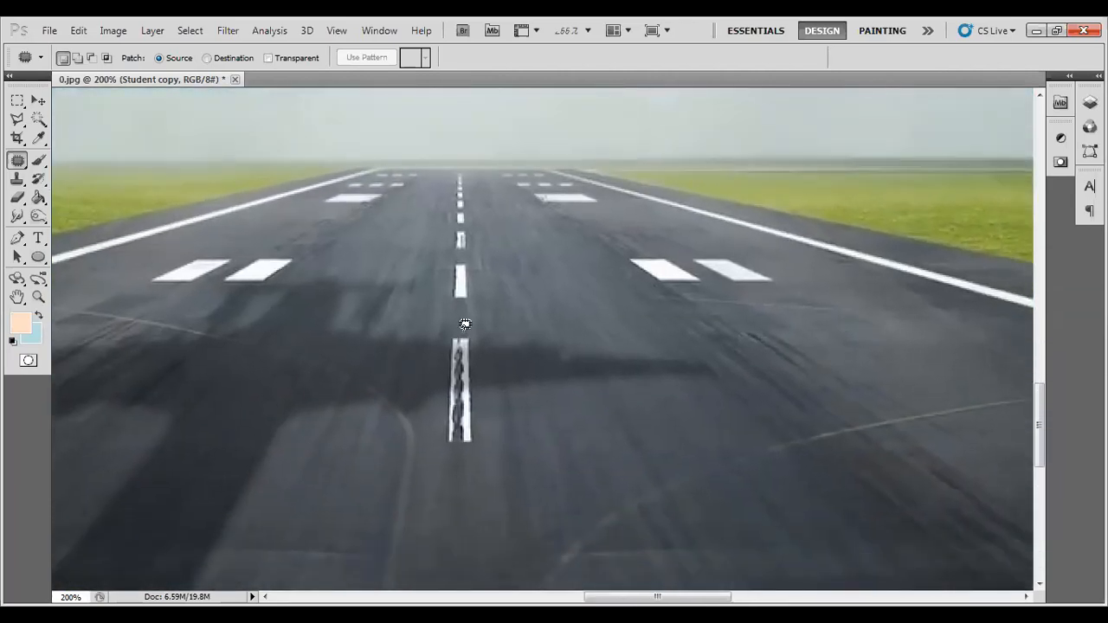
scroll(494, 363, up, 10)
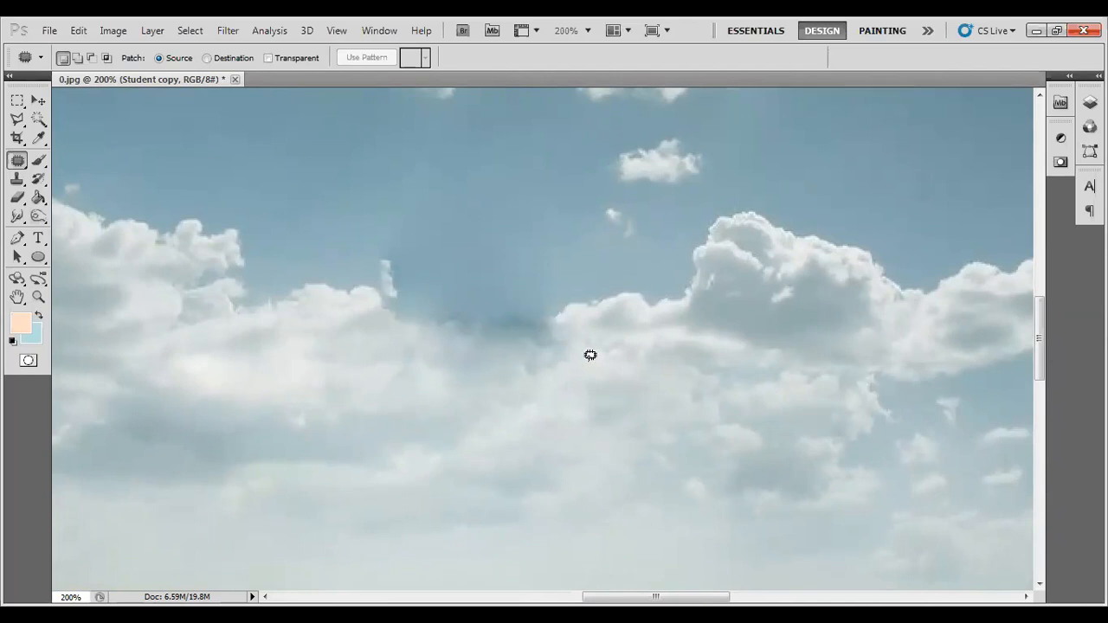
scroll(569, 393, down, 10)
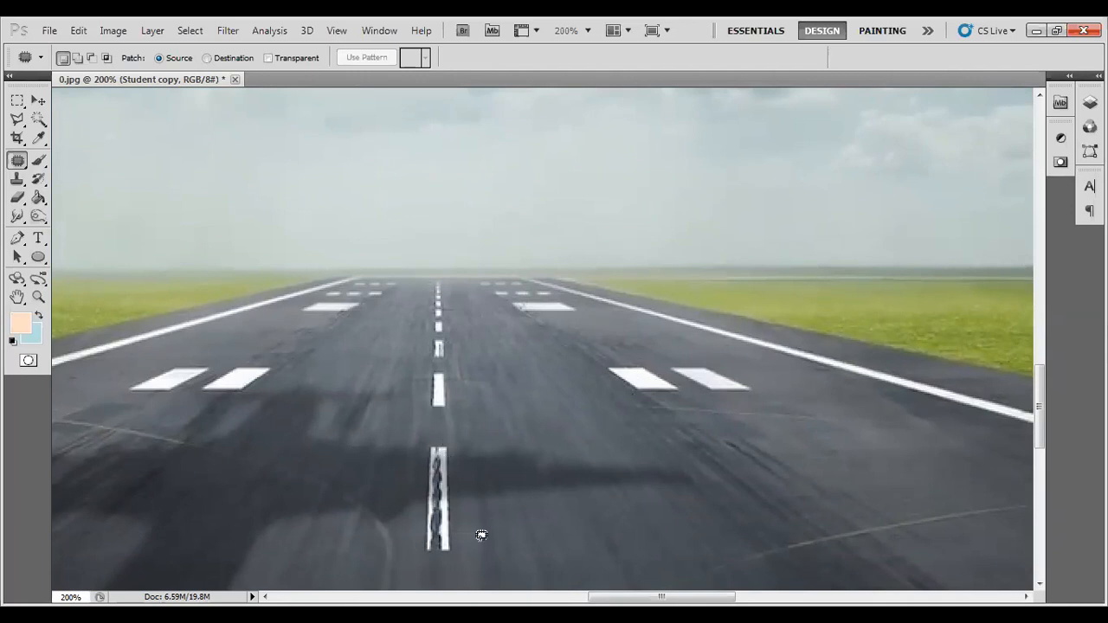
Step: Patch the wing shadow on the right side of the runway's centre line with clean asphalt and deselect
mouse_move(449, 447)
mouse_down()
mouse_move(454, 507)
mouse_move(474, 519)
mouse_move(653, 506)
mouse_move(707, 475)
mouse_move(639, 438)
mouse_move(549, 430)
mouse_move(451, 446)
mouse_up()
drag(539, 487, 527, 441)
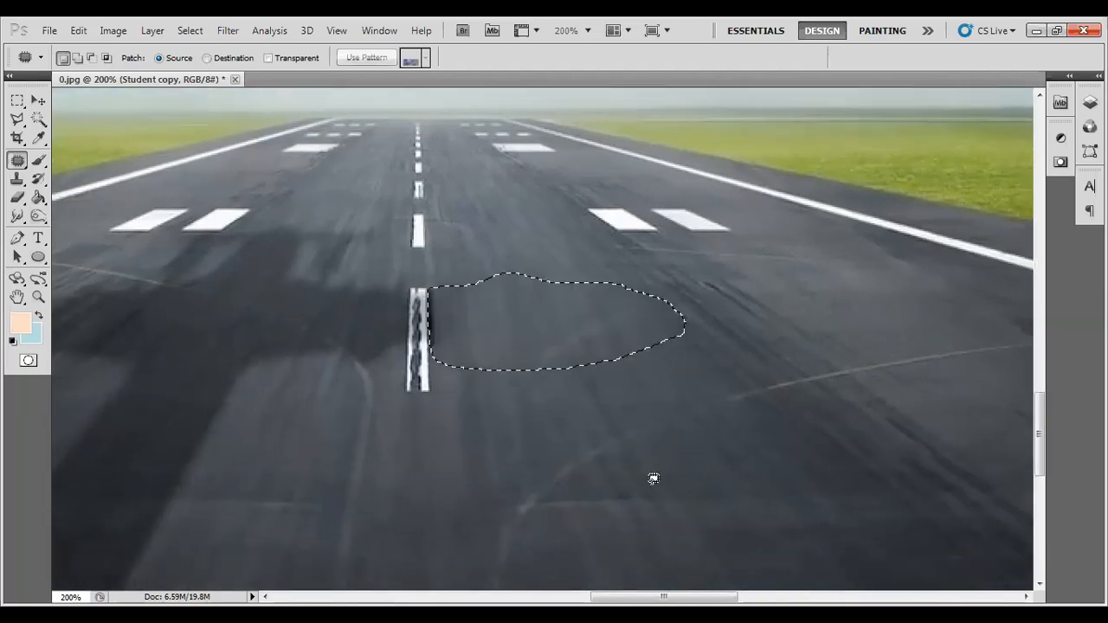
key(ctrl+d)
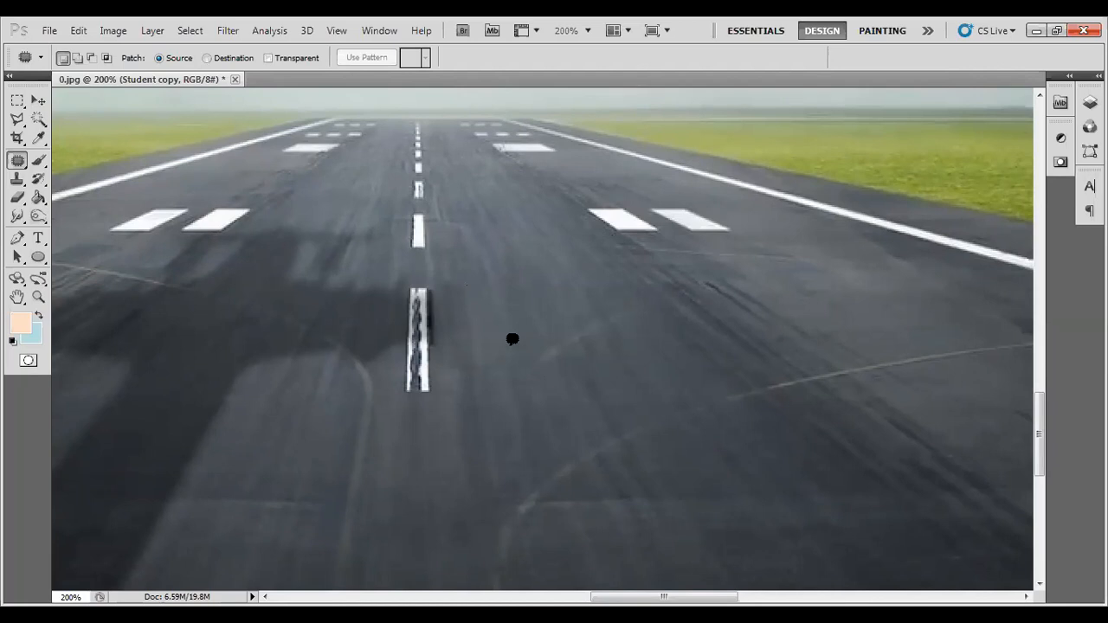
Step: Try patching the dark shadow strip along the right edge of the broken centre-line dash with nearby asphalt
key(ctrl+plus)
key(ctrl+plus)
key(ctrl+plus)
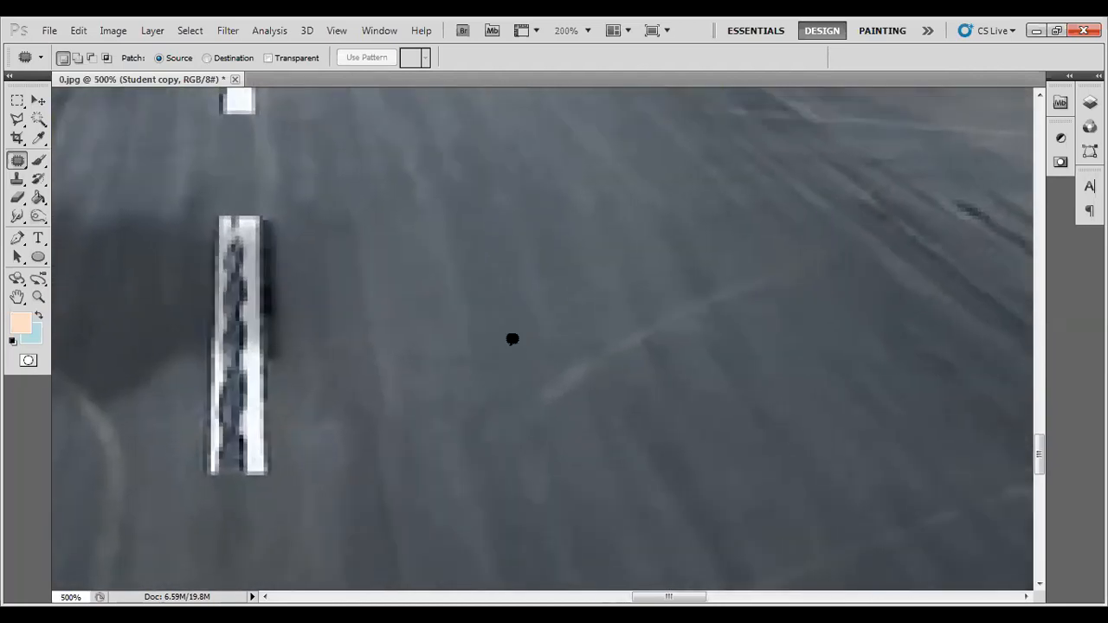
drag(541, 341, 746, 334)
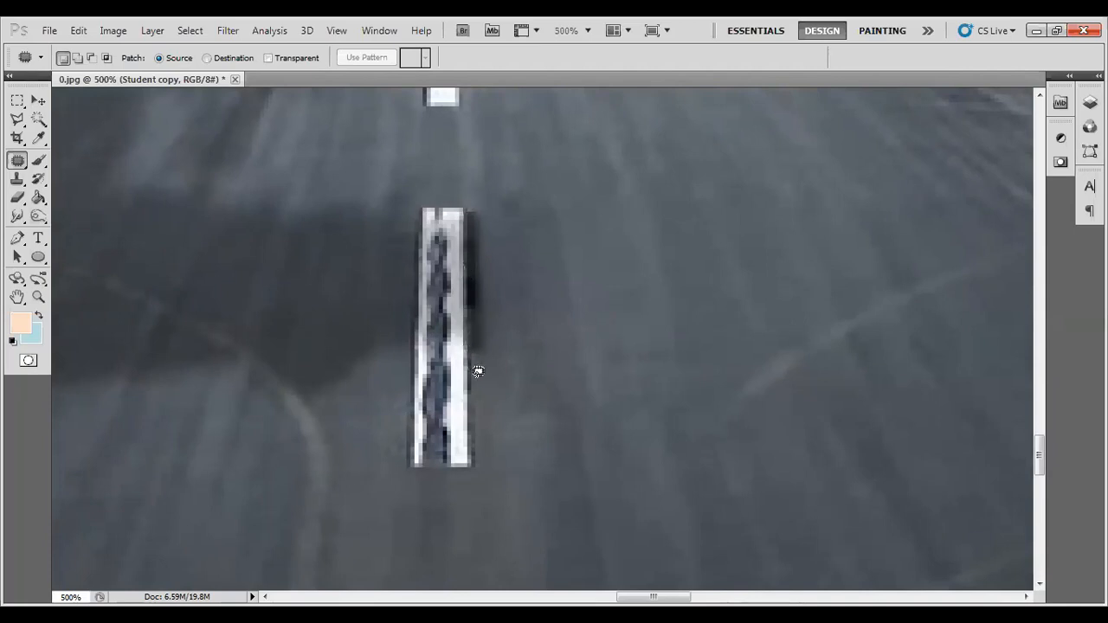
mouse_move(505, 251)
mouse_down()
mouse_move(490, 191)
mouse_move(474, 187)
mouse_move(466, 206)
mouse_up()
mouse_move(495, 252)
mouse_down()
mouse_move(530, 294)
mouse_move(548, 289)
mouse_move(485, 392)
mouse_move(489, 437)
mouse_up()
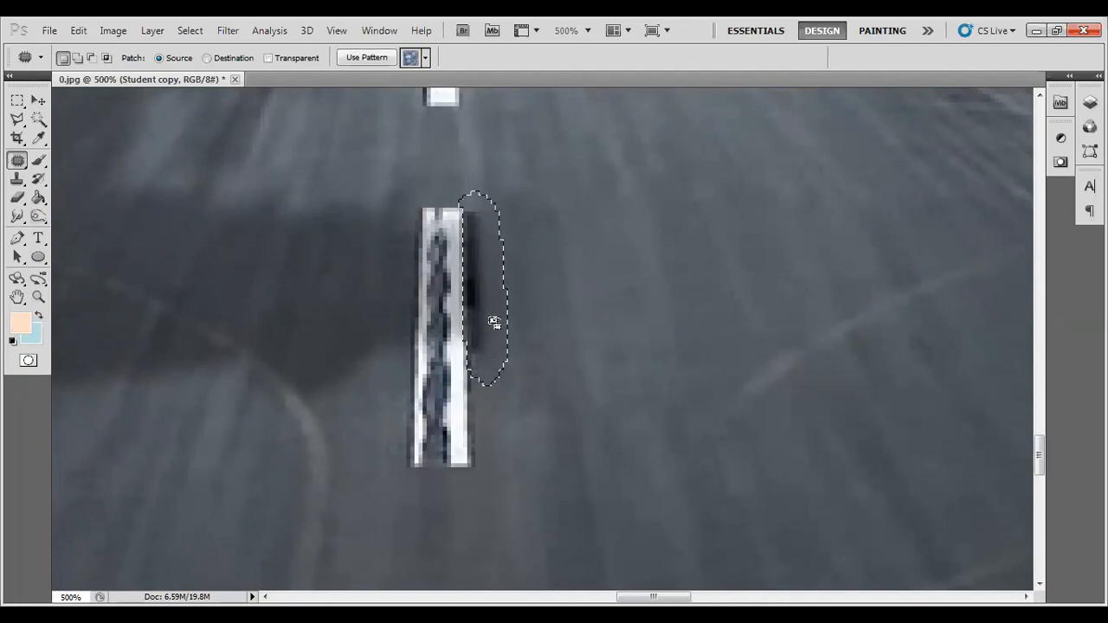
scroll(479, 459, up, 4)
drag(477, 464, 485, 387)
mouse_move(481, 425)
mouse_down()
mouse_move(499, 361)
mouse_move(498, 411)
mouse_move(531, 373)
mouse_move(531, 385)
mouse_up()
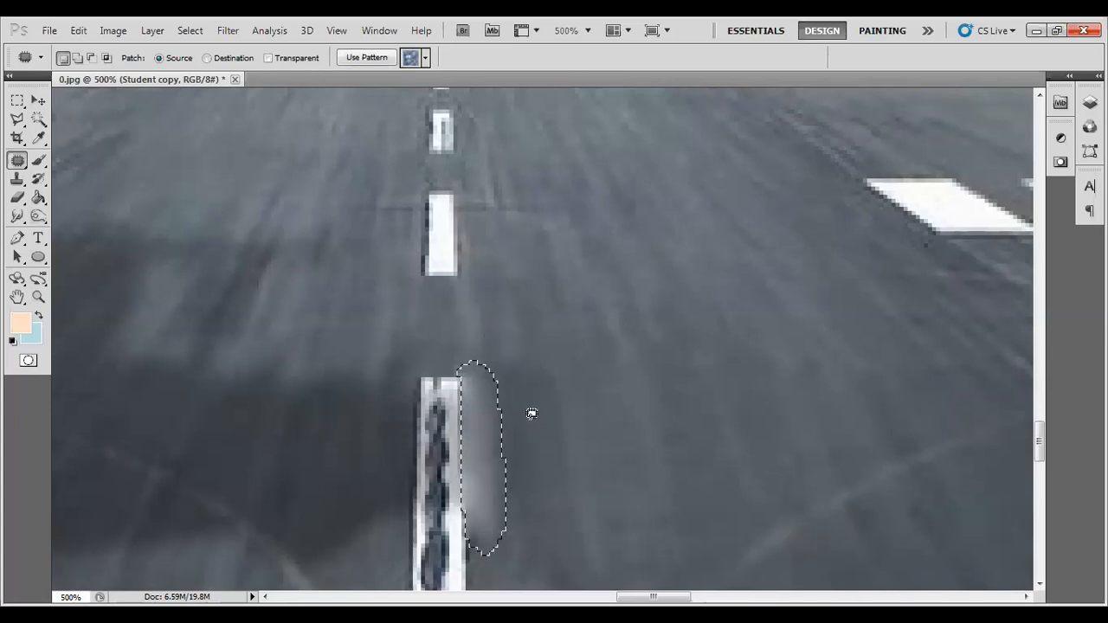
Step: Try another asphalt patch over the dark strip beside the dash, undo the strip's patching and deselect
drag(508, 460, 557, 433)
scroll(525, 185, down, 3)
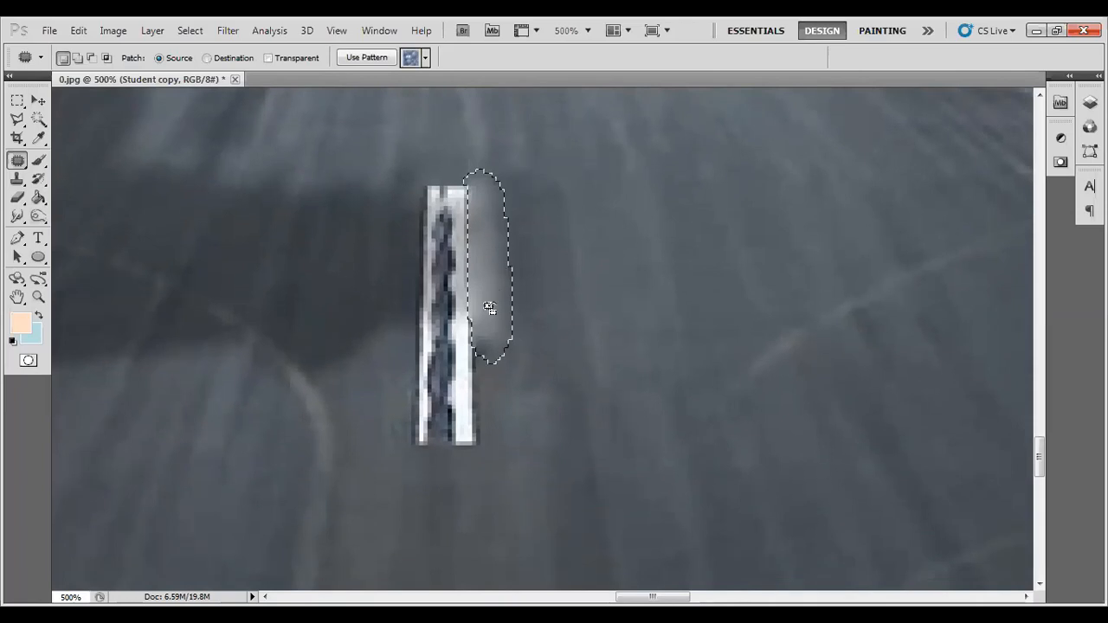
mouse_move(489, 311)
mouse_down()
mouse_move(491, 320)
mouse_move(488, 295)
mouse_up()
key(ctrl+d)
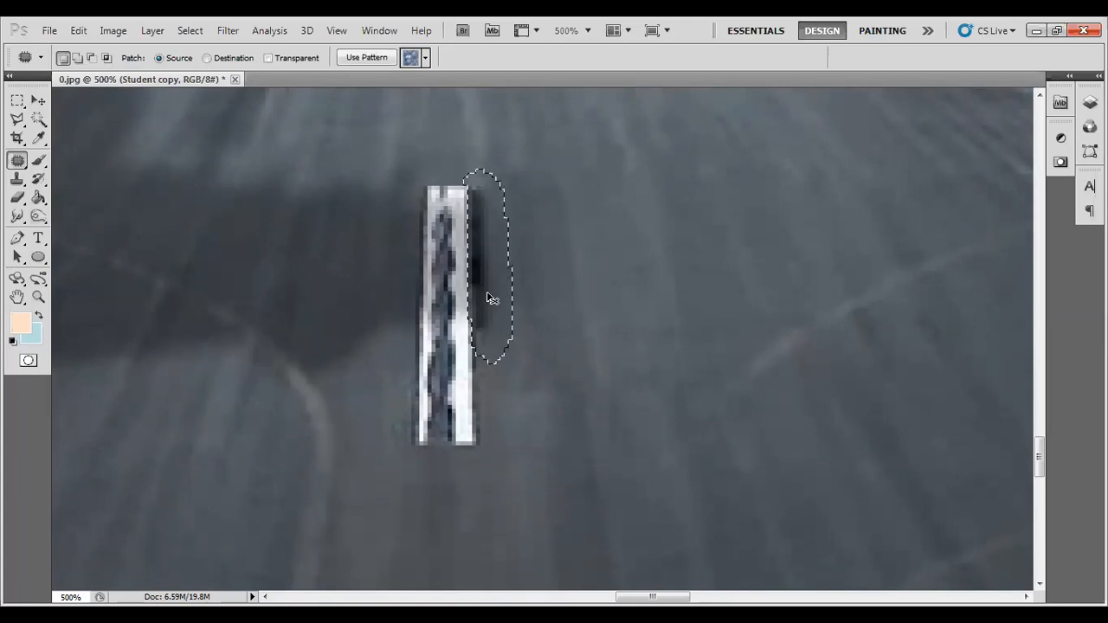
key(ctrl+d)
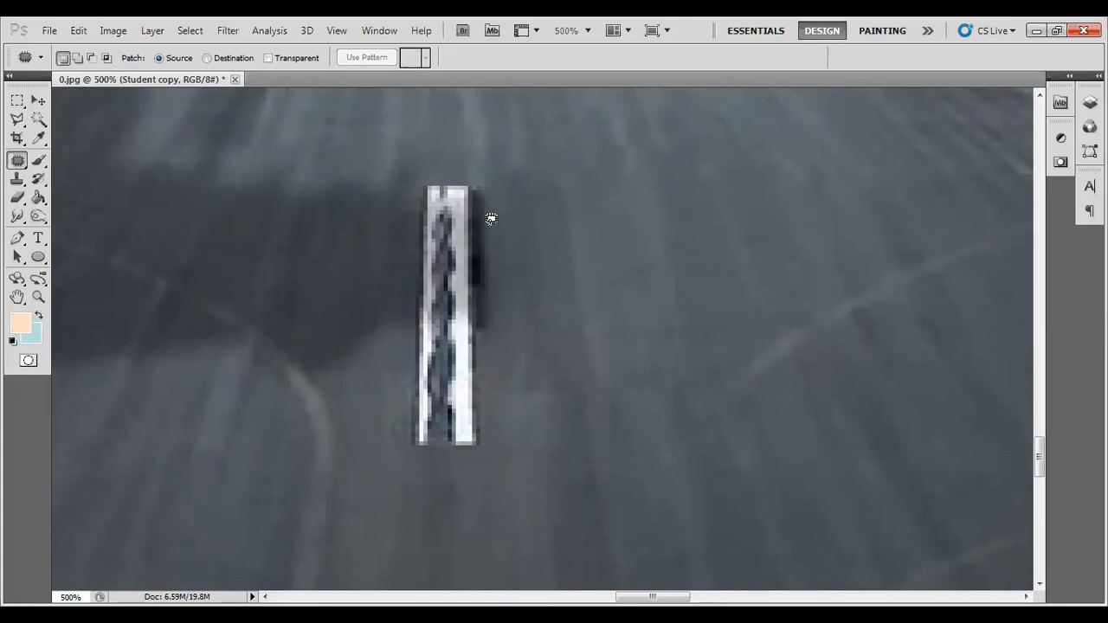
Step: Select a rectangle of asphalt against the dash's right edge and set the Clone Stamp brush size to 25 px
click(17, 101)
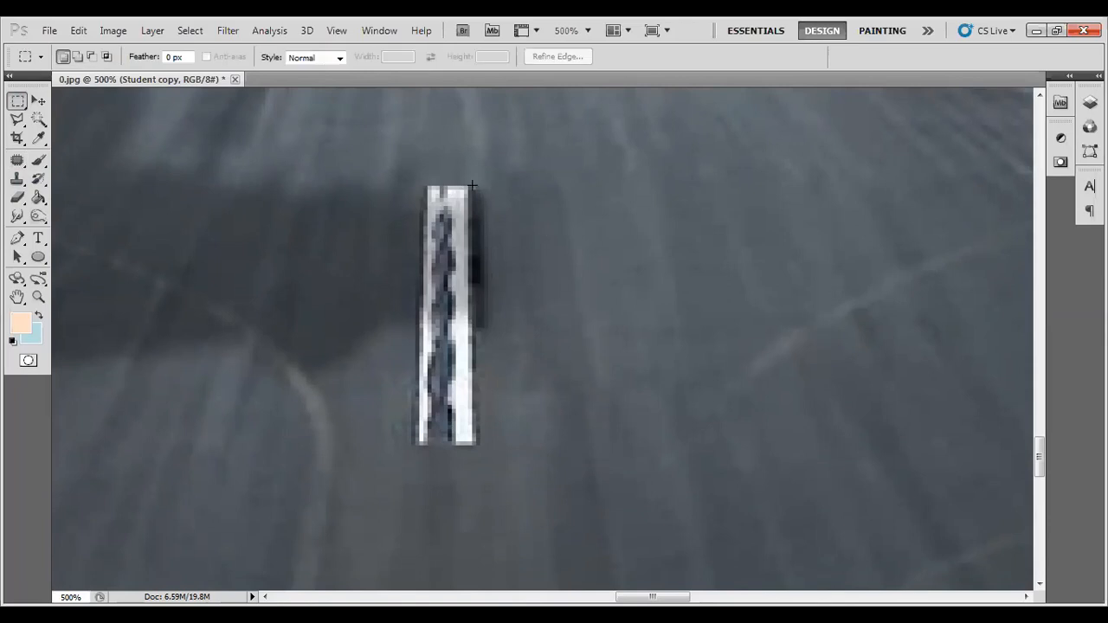
mouse_move(551, 329)
mouse_down()
mouse_move(659, 399)
mouse_move(700, 401)
mouse_up()
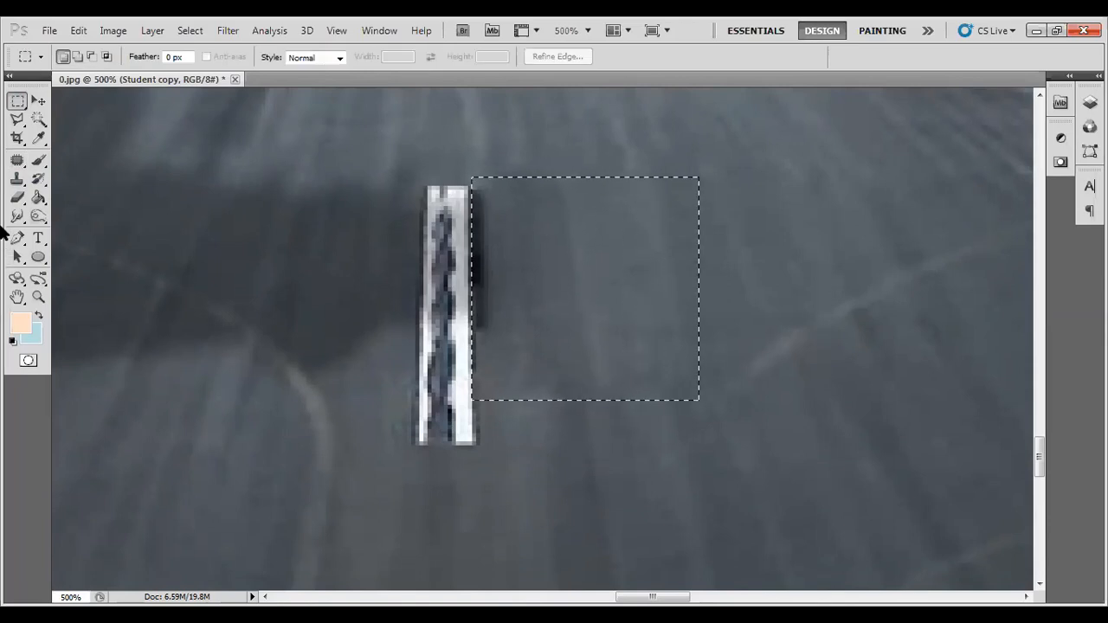
click(18, 179)
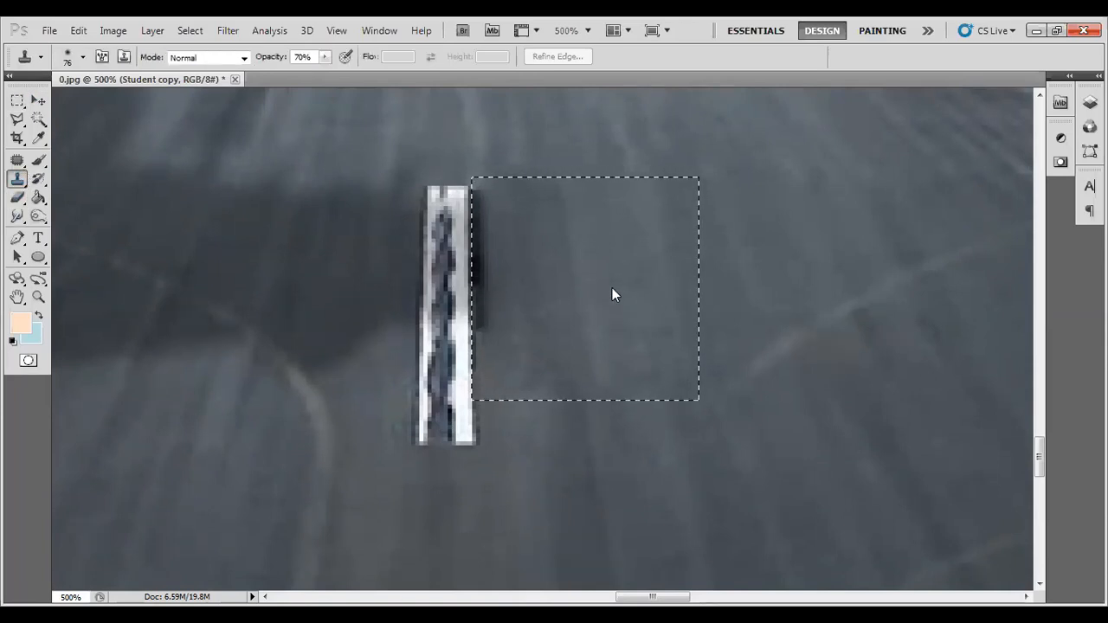
click(82, 57)
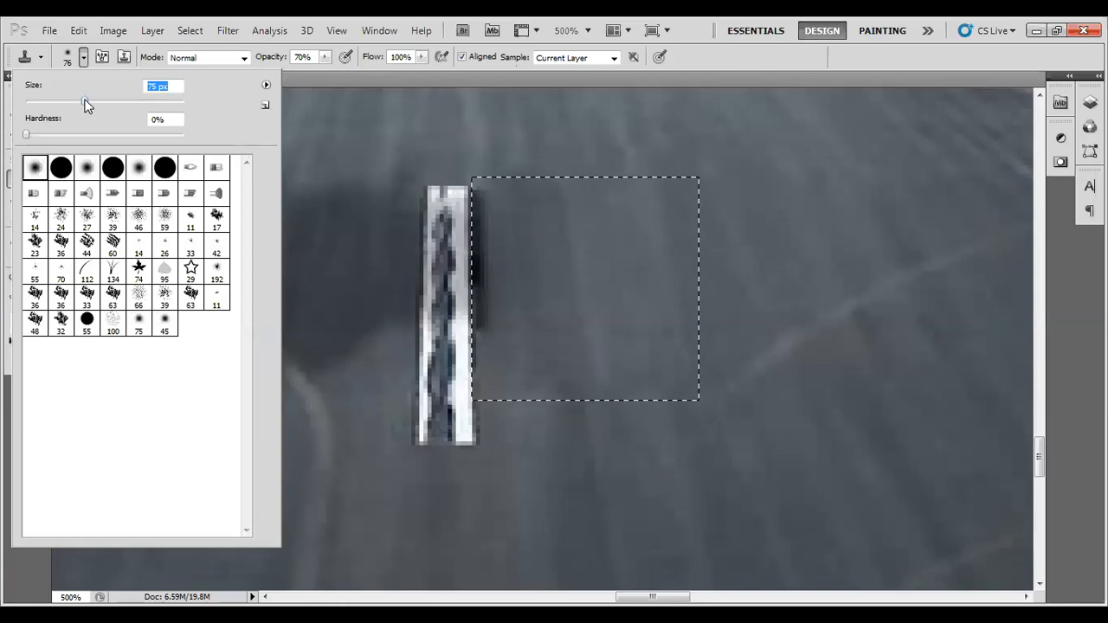
drag(45, 104, 45, 103)
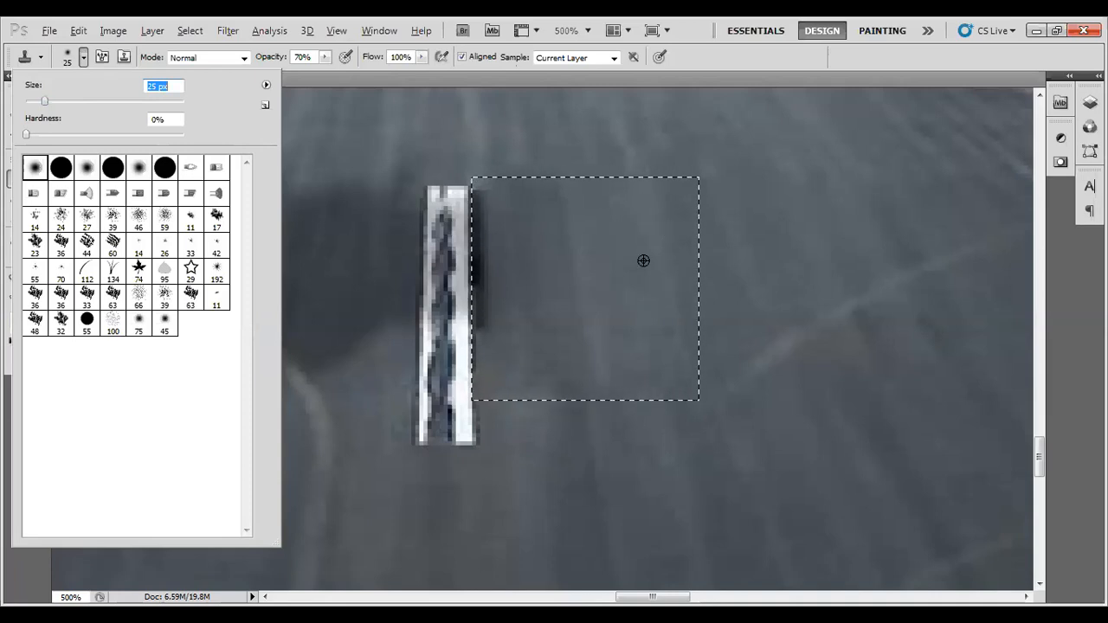
Step: Clone clean asphalt from inside the selection over the dark strip beside the dash and deselect
alt+click(643, 260)
mouse_move(479, 286)
mouse_down()
mouse_move(499, 255)
mouse_move(497, 210)
mouse_move(485, 338)
mouse_move(486, 222)
mouse_up()
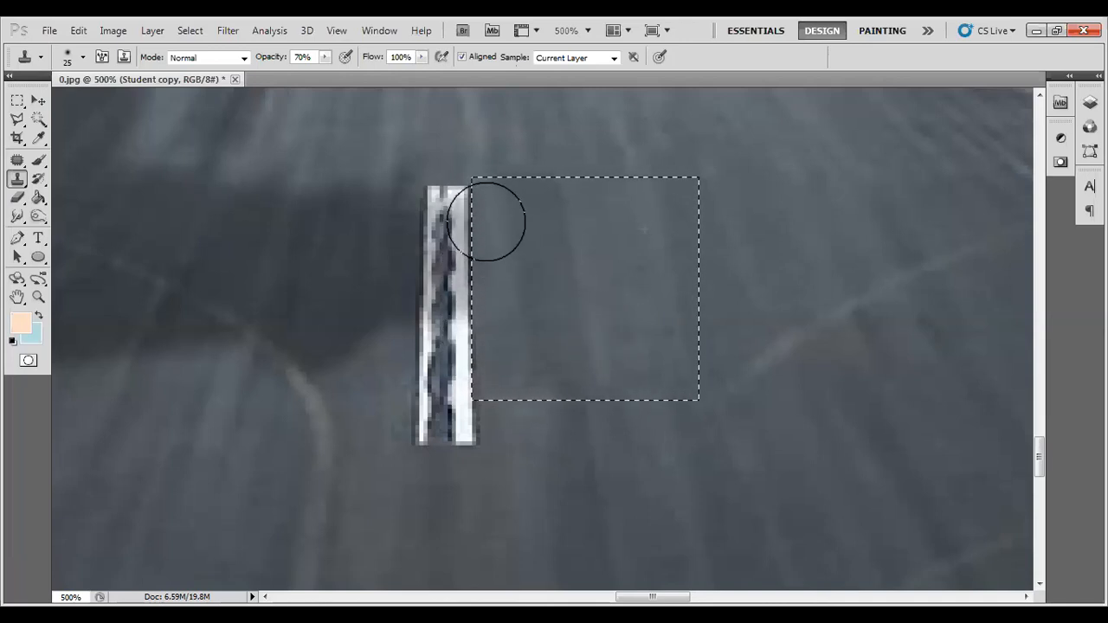
key(ctrl+d)
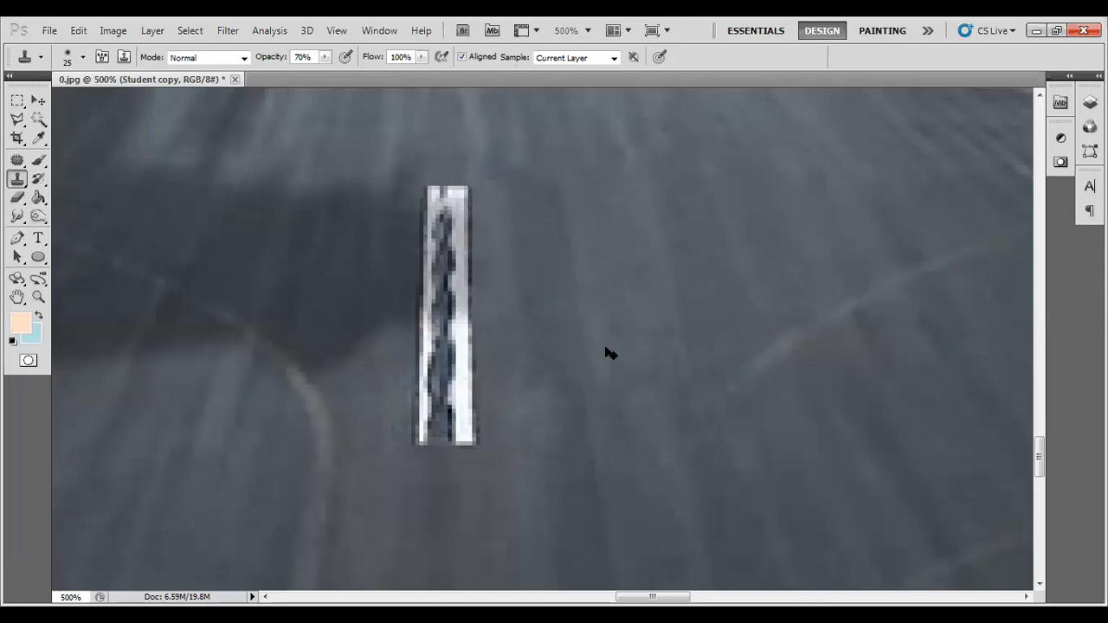
Step: Patch the lower end of the fuselage shadow at the photo's bottom edge with clean asphalt and deselect
key(ctrl+minus)
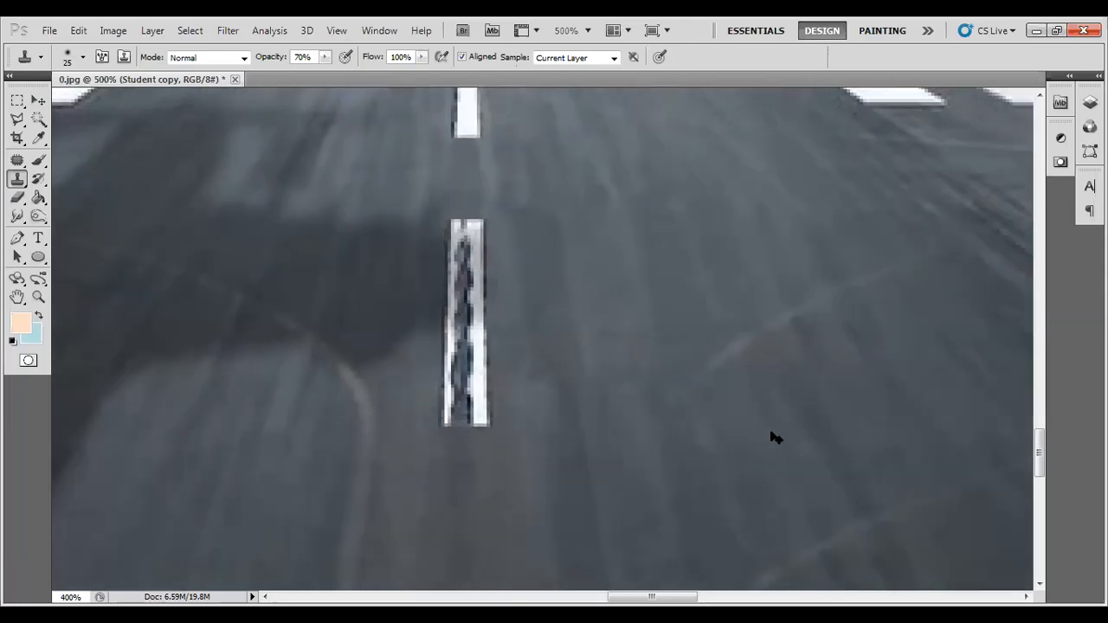
key(ctrl+minus)
key(ctrl+minus)
key(ctrl+minus)
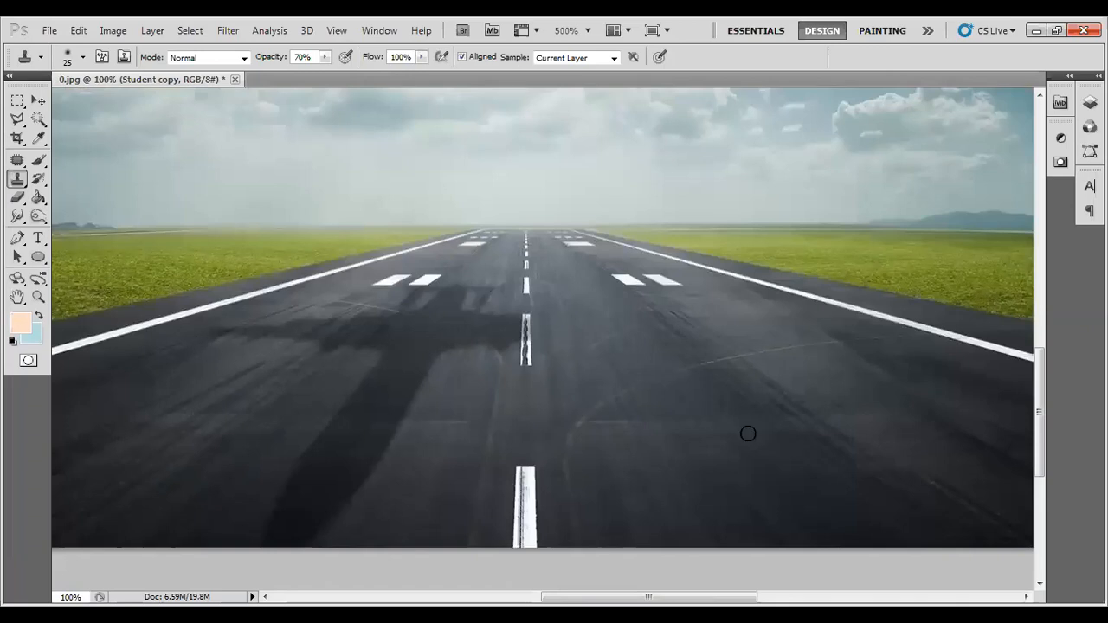
drag(564, 420, 721, 413)
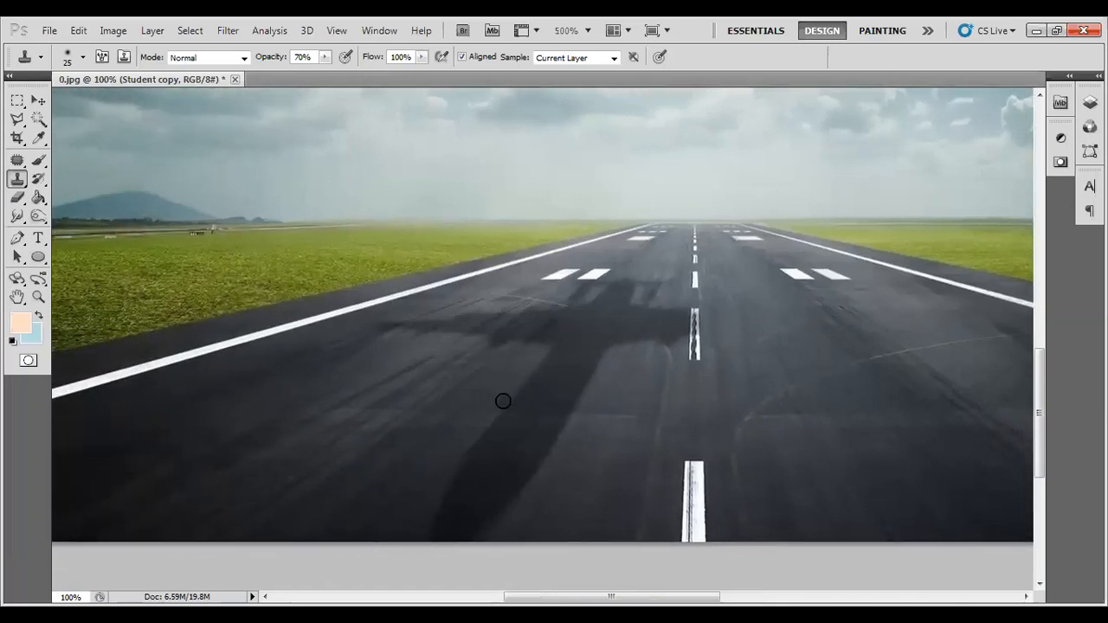
click(17, 160)
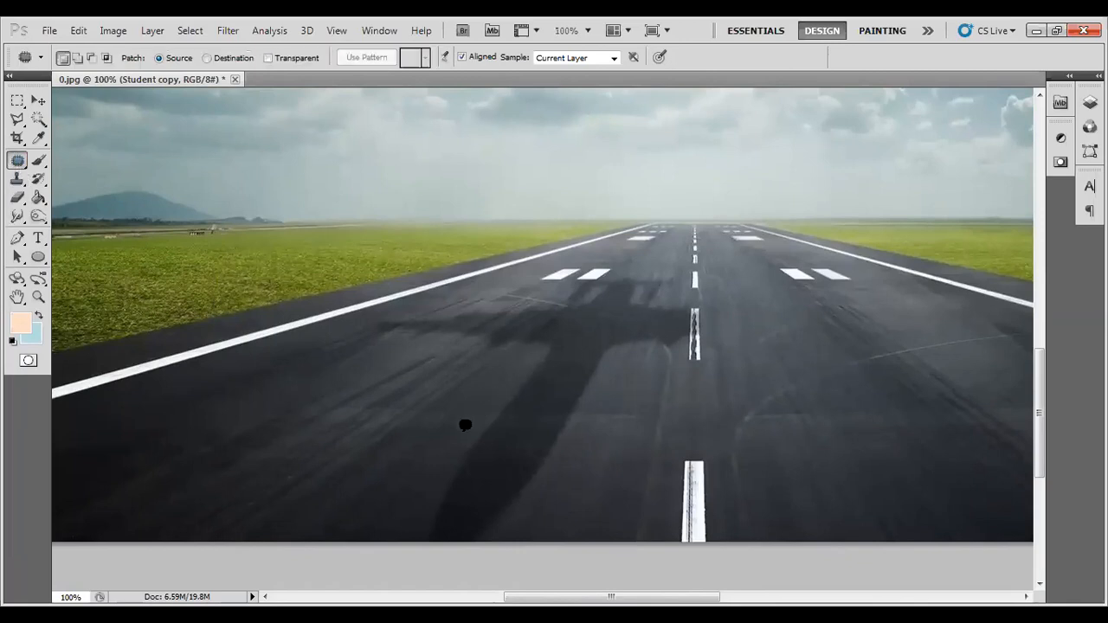
mouse_move(463, 422)
mouse_down()
mouse_move(563, 427)
mouse_move(569, 455)
mouse_move(552, 493)
mouse_up()
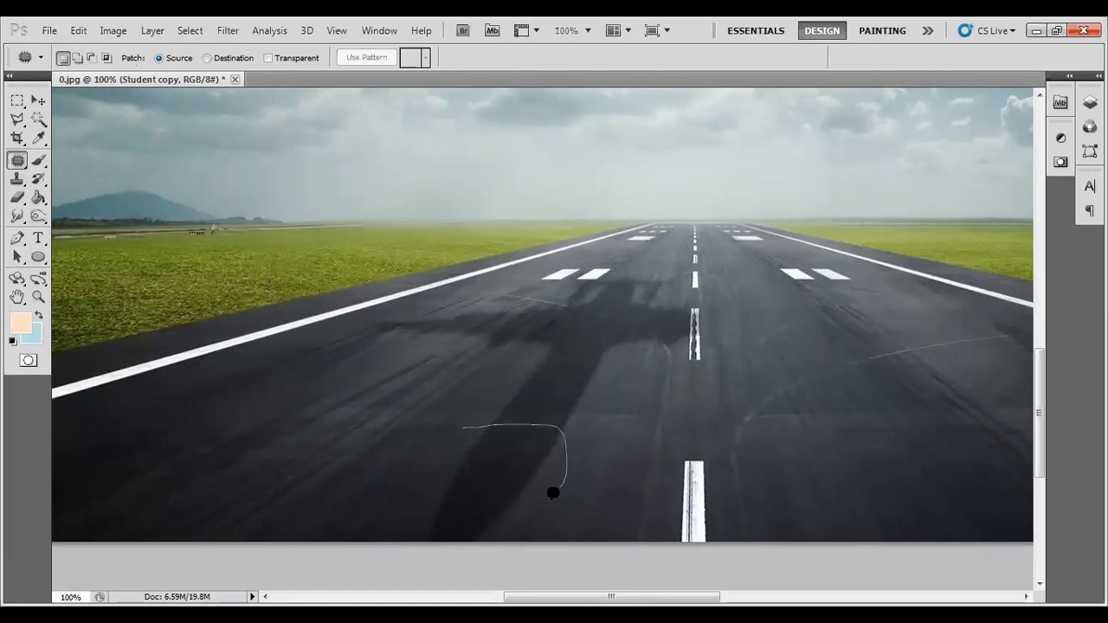
mouse_move(410, 527)
mouse_down()
mouse_move(432, 448)
mouse_move(473, 418)
mouse_move(468, 428)
mouse_up()
drag(461, 477, 407, 458)
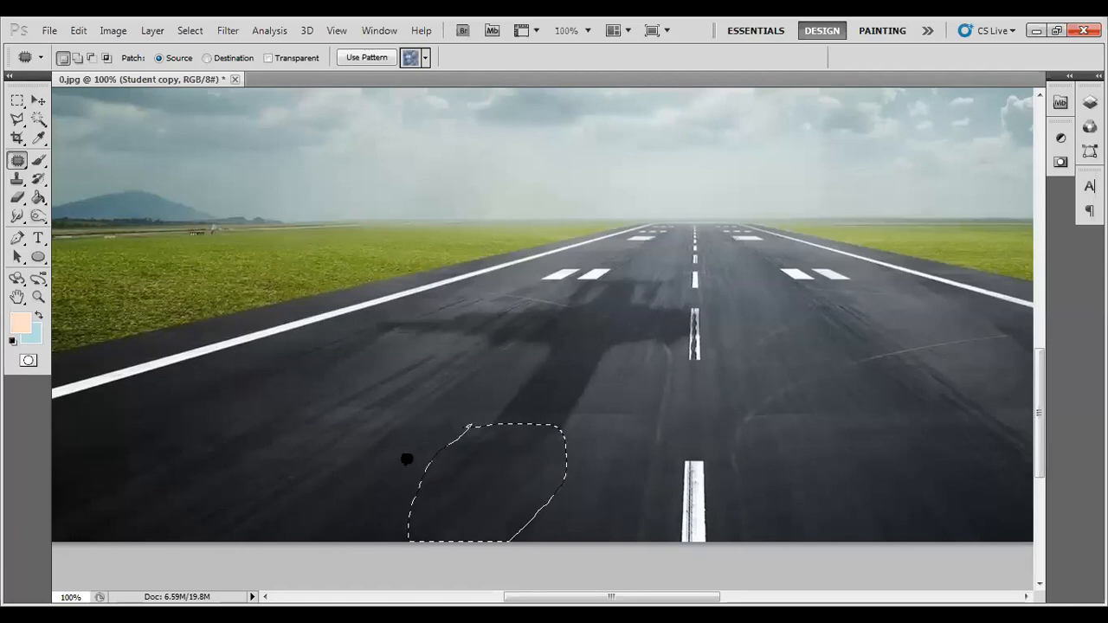
drag(493, 499, 530, 506)
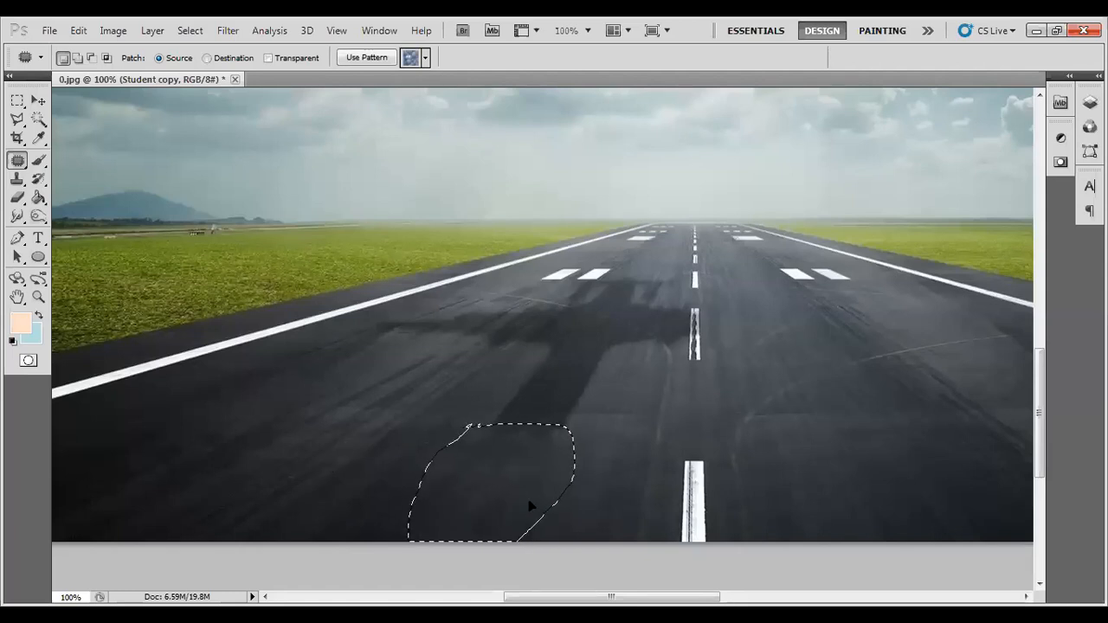
click(607, 506)
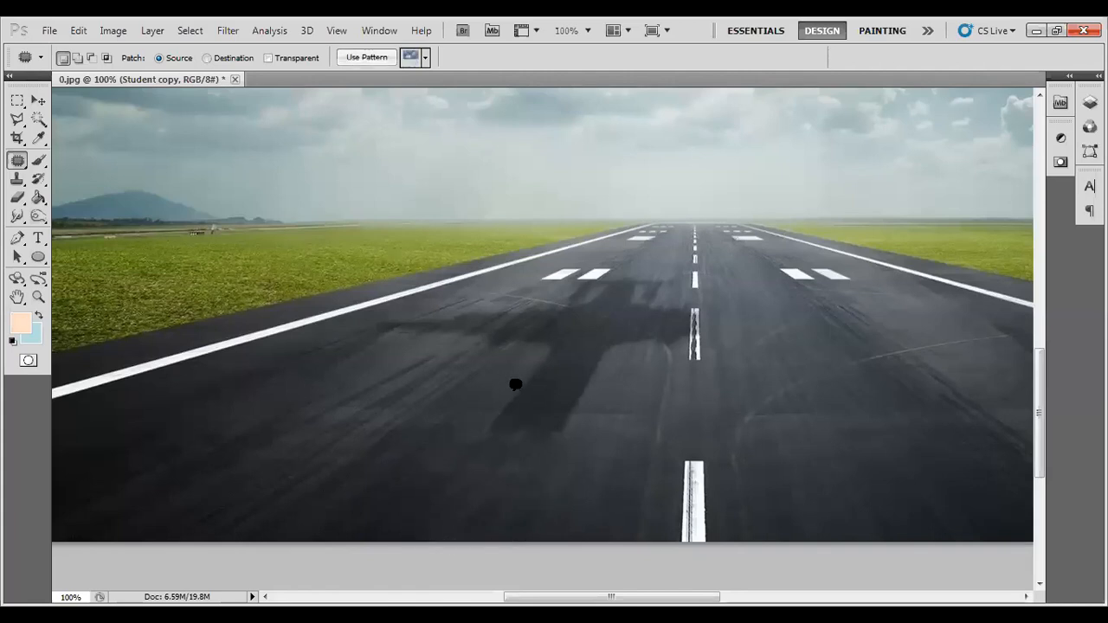
Step: Patch the rest of the fuselage shadow up to the wings in two sections, using the clean asphalt below, and deselect
mouse_move(504, 370)
mouse_down()
mouse_move(603, 386)
mouse_move(606, 416)
mouse_move(560, 454)
mouse_move(494, 460)
mouse_move(466, 431)
mouse_move(505, 372)
mouse_up()
mouse_move(526, 416)
mouse_down()
mouse_move(524, 480)
mouse_move(490, 510)
mouse_move(515, 511)
mouse_up()
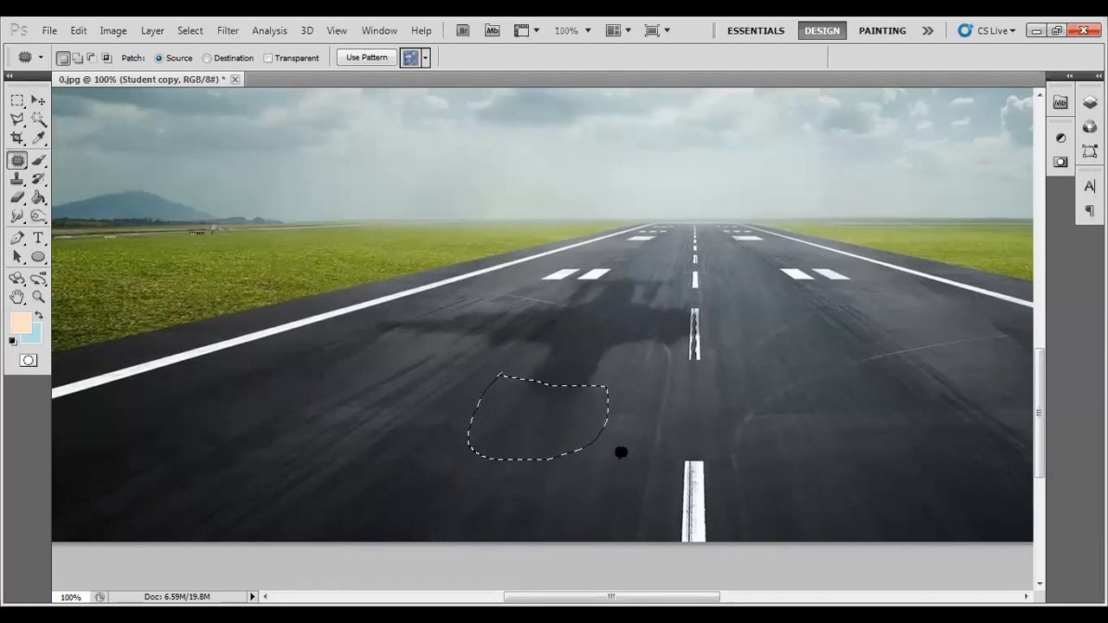
key(ctrl+d)
scroll(596, 408, up, 2)
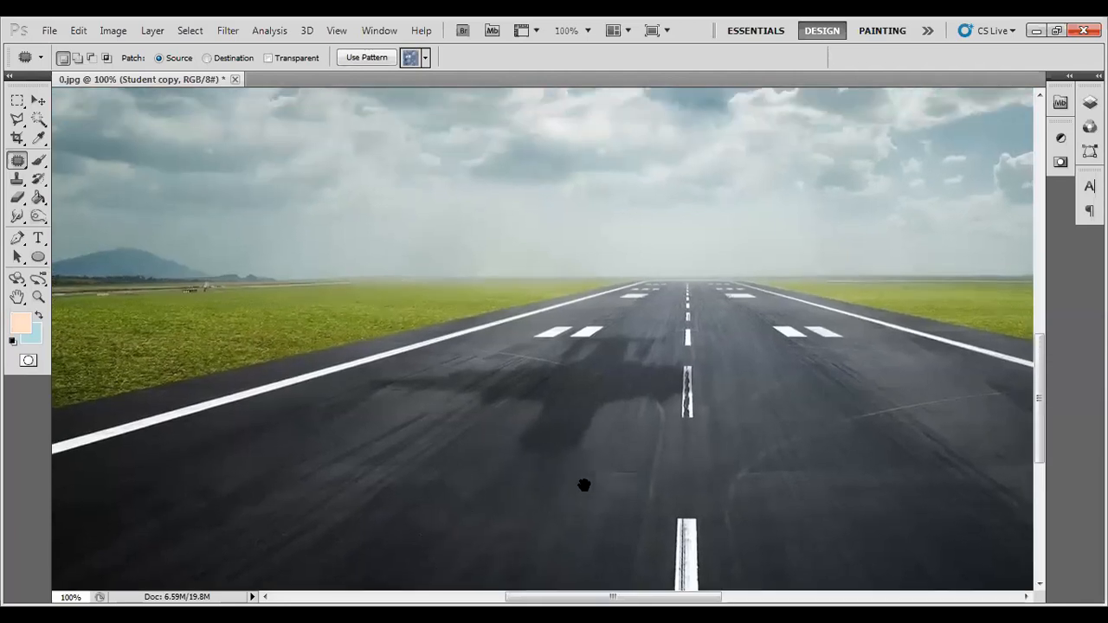
mouse_move(538, 404)
mouse_down()
mouse_move(611, 403)
mouse_move(626, 416)
mouse_move(589, 461)
mouse_move(513, 457)
mouse_up()
drag(515, 409, 514, 410)
drag(559, 457, 514, 545)
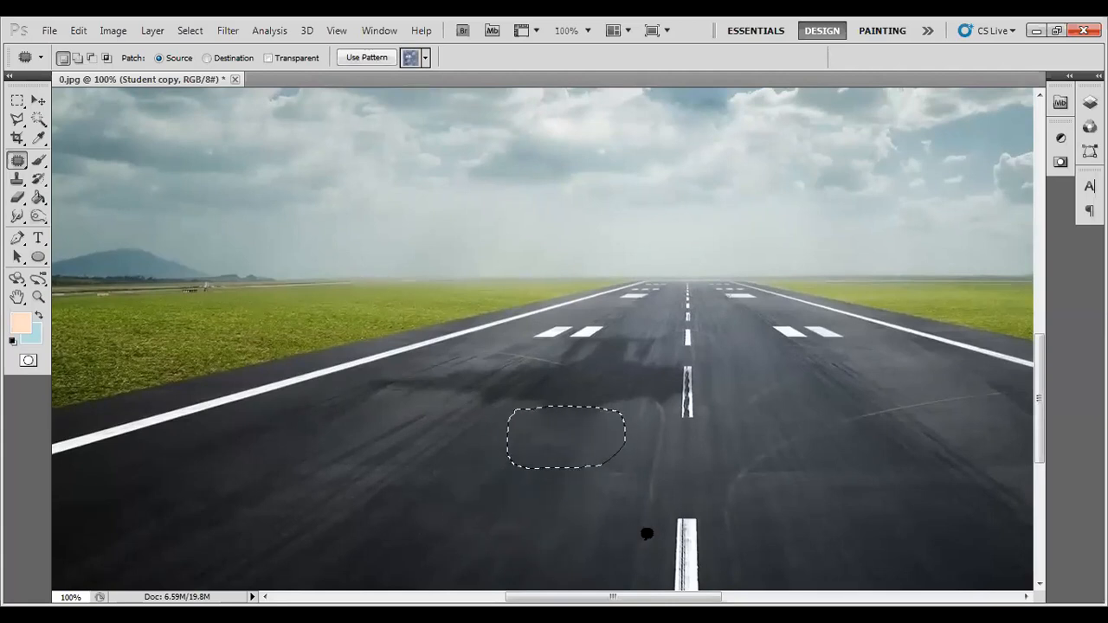
key(ctrl+d)
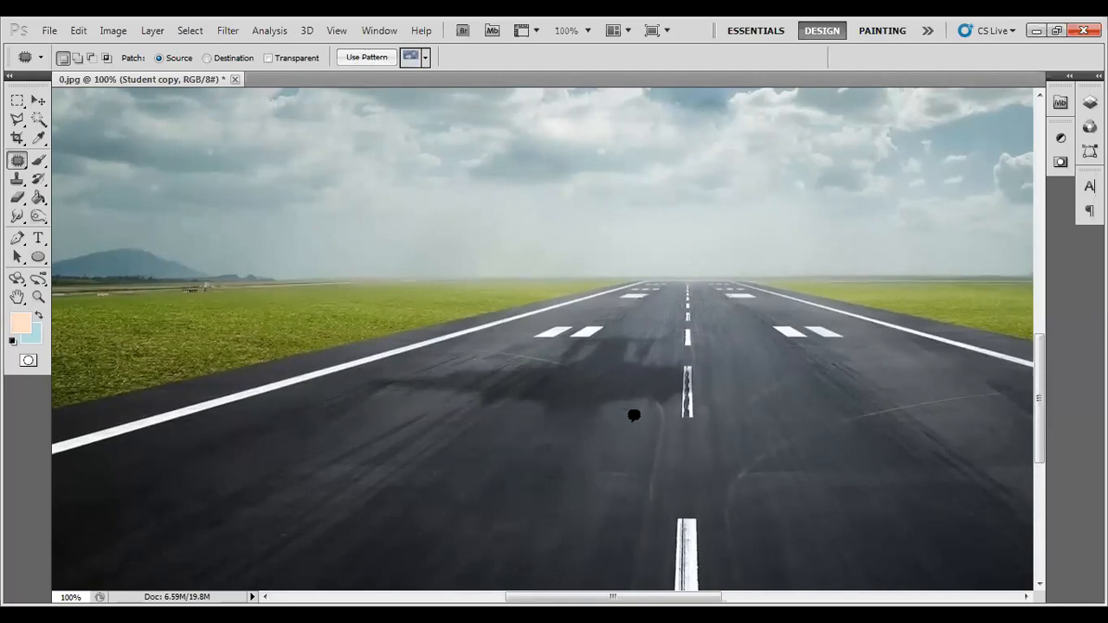
Step: Patch the outer part of the left wing's shadow with clean asphalt from the lower left and deselect
scroll(589, 363, down, 3)
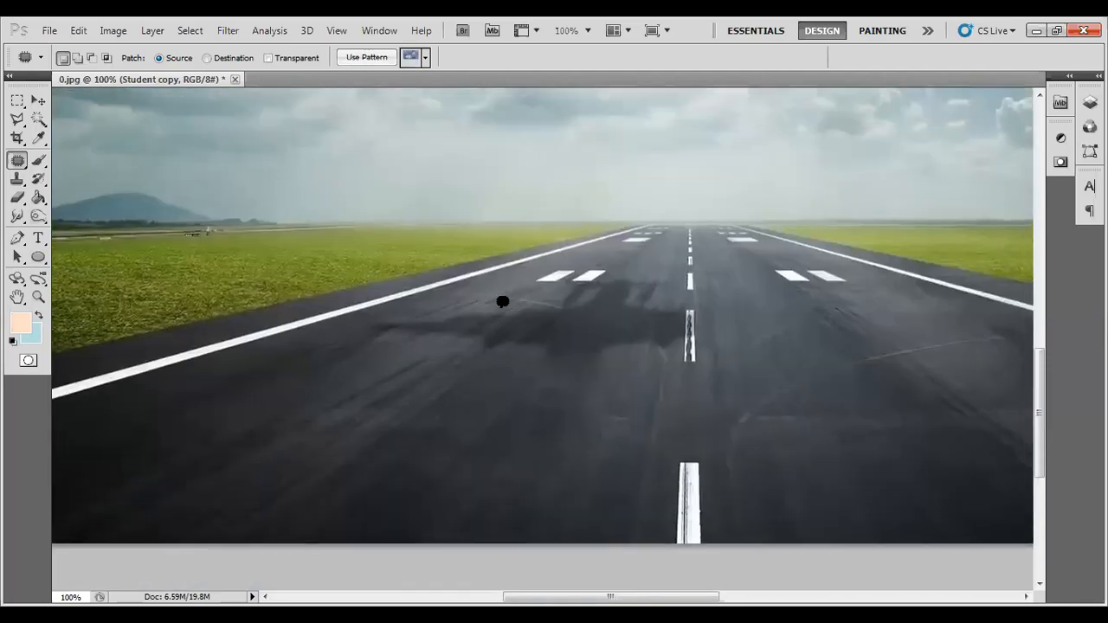
mouse_move(509, 351)
mouse_down()
mouse_move(369, 335)
mouse_move(366, 317)
mouse_move(548, 299)
mouse_up()
drag(495, 329, 381, 407)
key(ctrl+d)
Step: Patch the remaining shadow left of the centre line and the leftover dark spot beside the dash with clean asphalt
drag(537, 295, 485, 327)
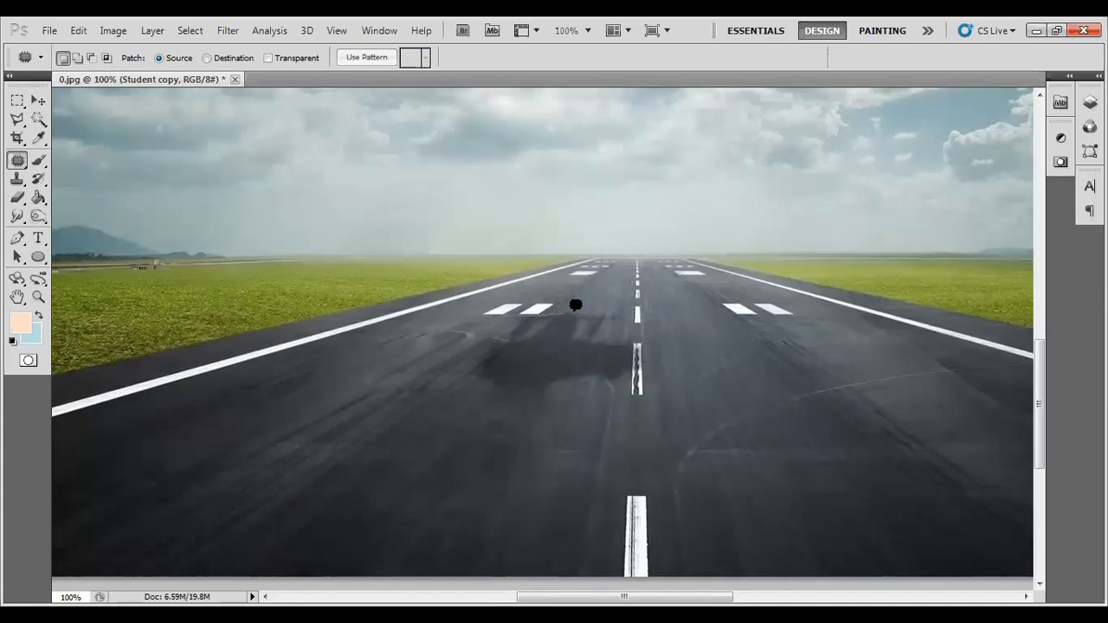
mouse_move(617, 314)
mouse_down()
mouse_move(603, 401)
mouse_move(509, 418)
mouse_move(450, 408)
mouse_move(486, 320)
mouse_move(516, 313)
mouse_up()
drag(552, 352, 434, 480)
click(618, 421)
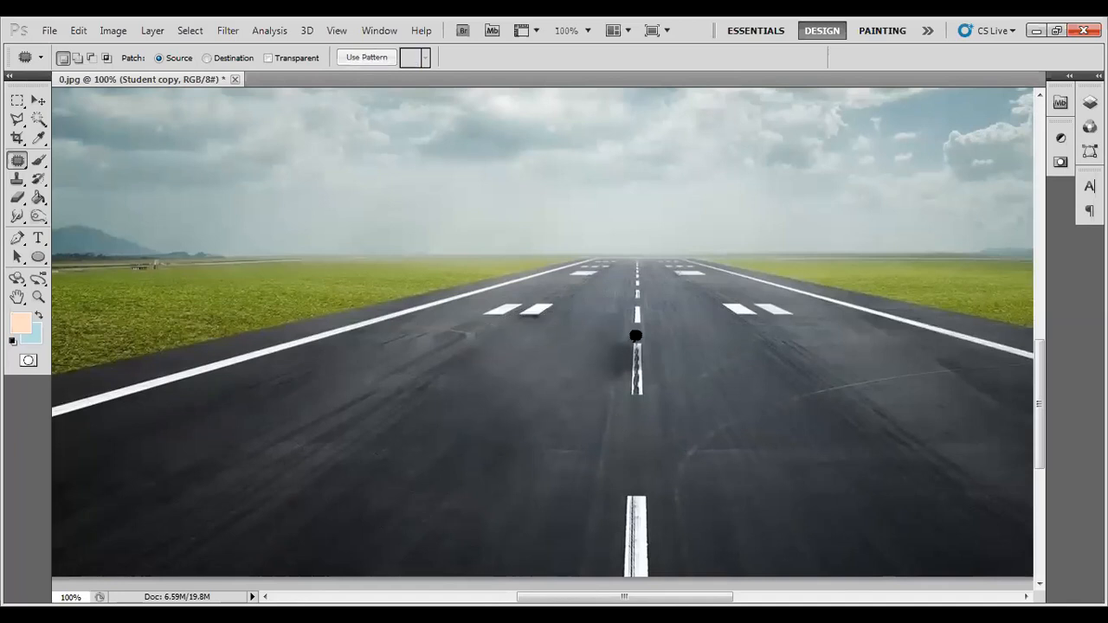
mouse_move(633, 355)
mouse_down()
mouse_move(618, 396)
mouse_move(583, 334)
mouse_move(628, 329)
mouse_move(631, 344)
mouse_move(601, 474)
mouse_move(611, 499)
mouse_move(614, 486)
mouse_up()
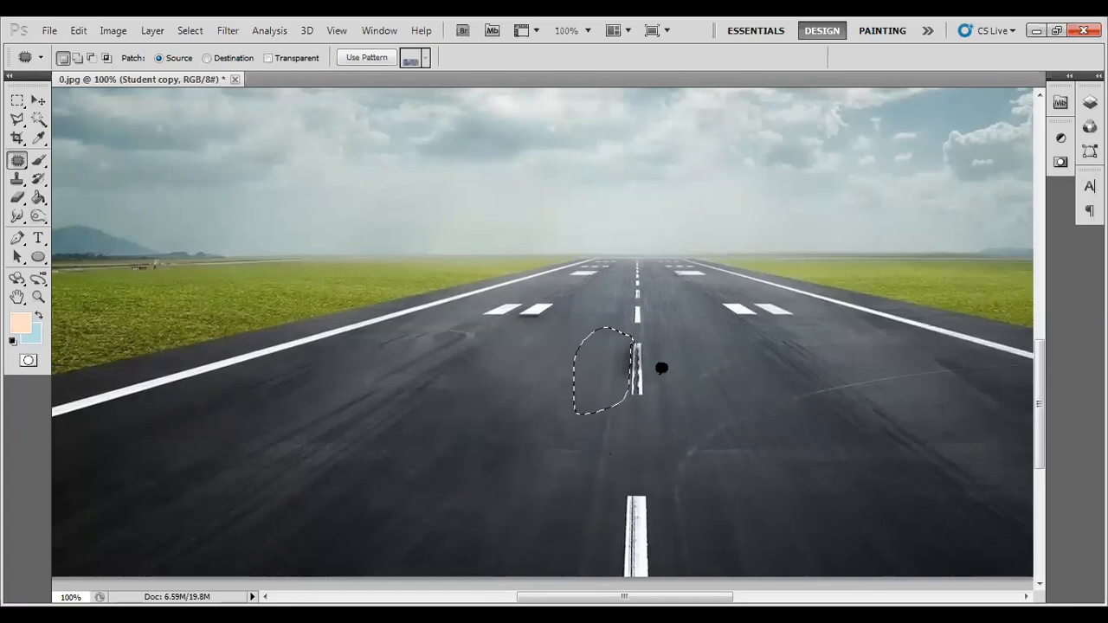
key(ctrl+d)
Step: Examine the whole retouched photo at 50% zoom
key(ctrl+minus)
key(ctrl+minus)
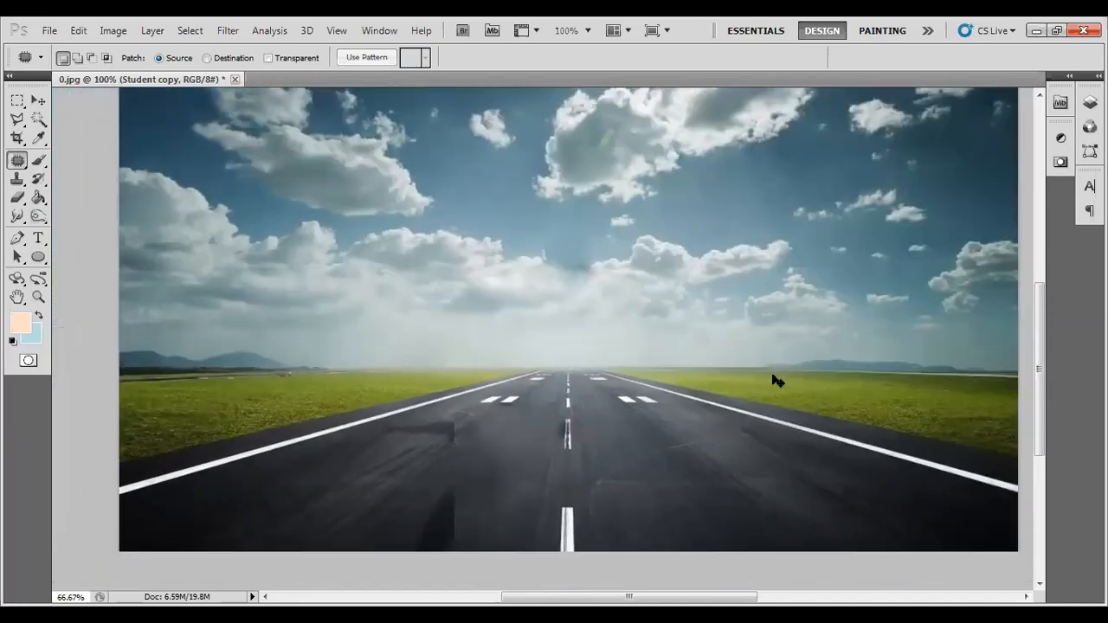
key(ctrl+minus)
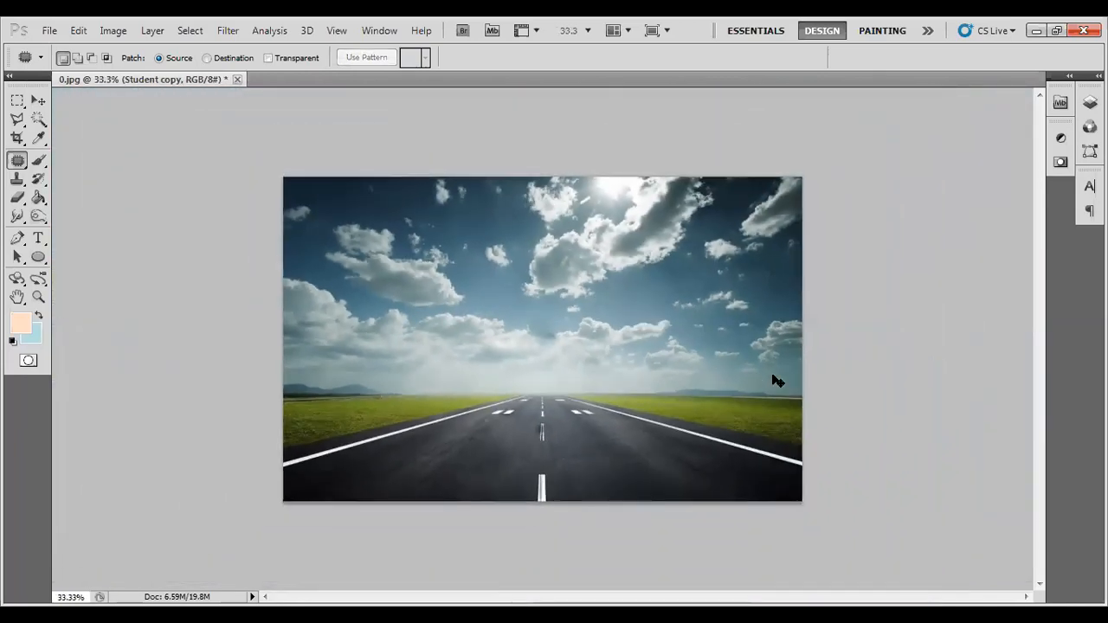
key(ctrl+plus)
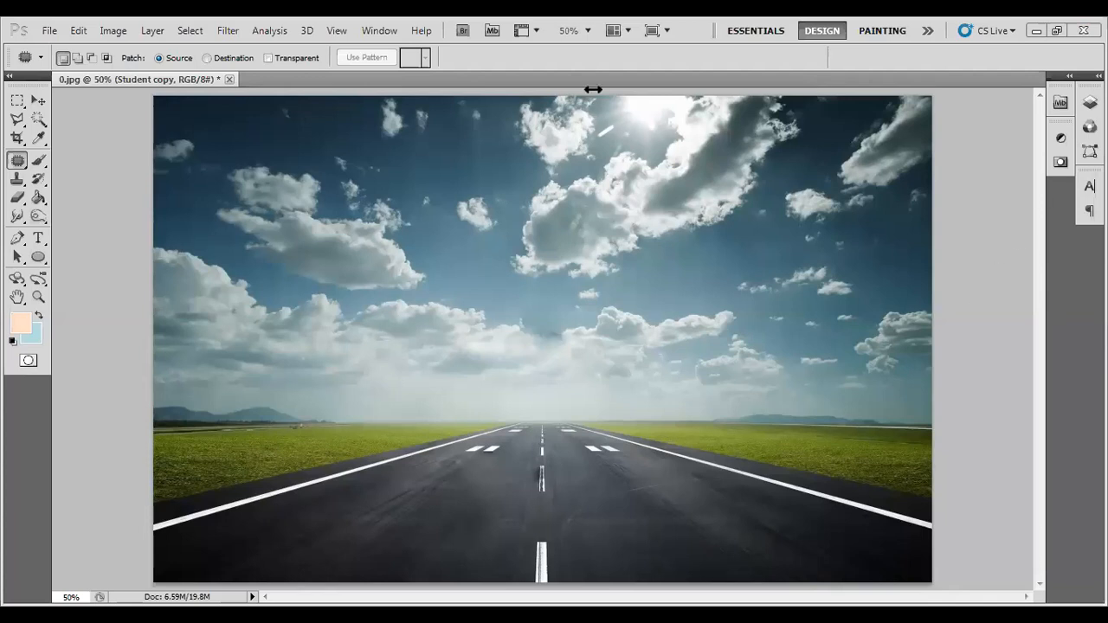
click(963, 65)
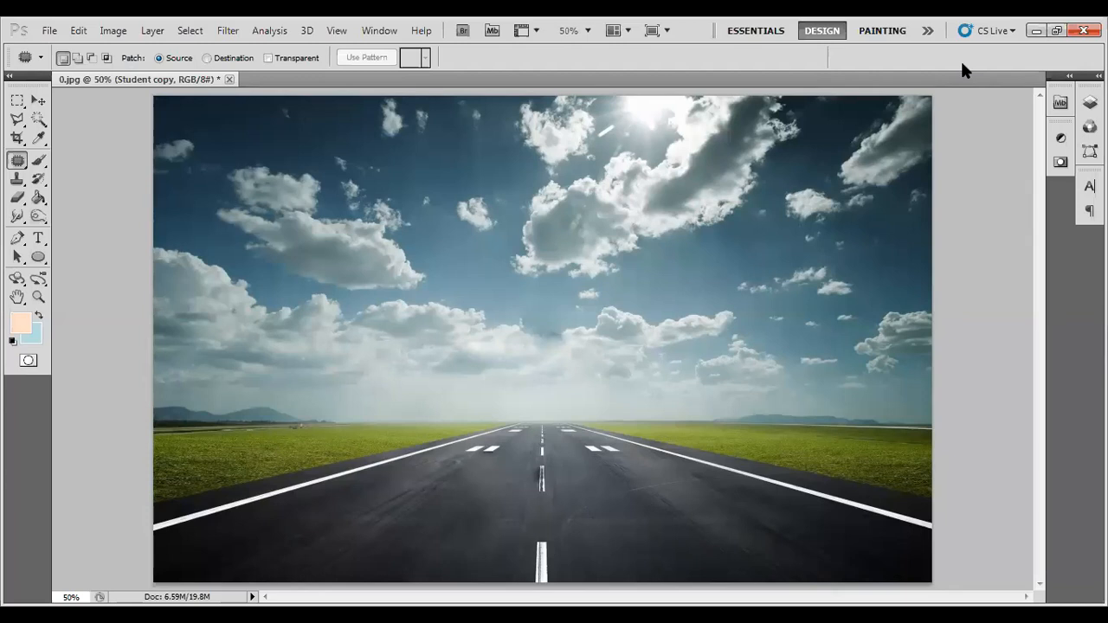